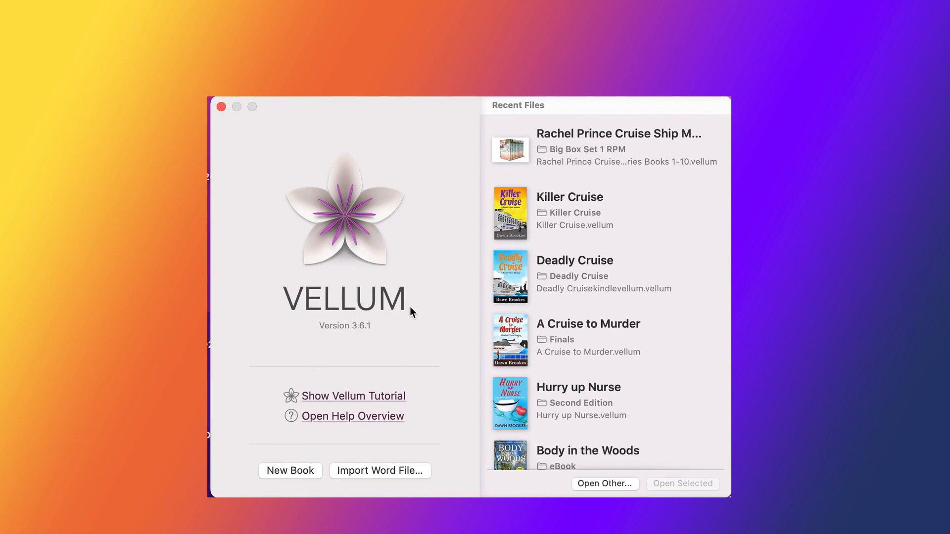
Create a new box set from the files Murder at the Opera House, Murder in the Highlands and Murder at the Christmas Market.
click(300, 469)
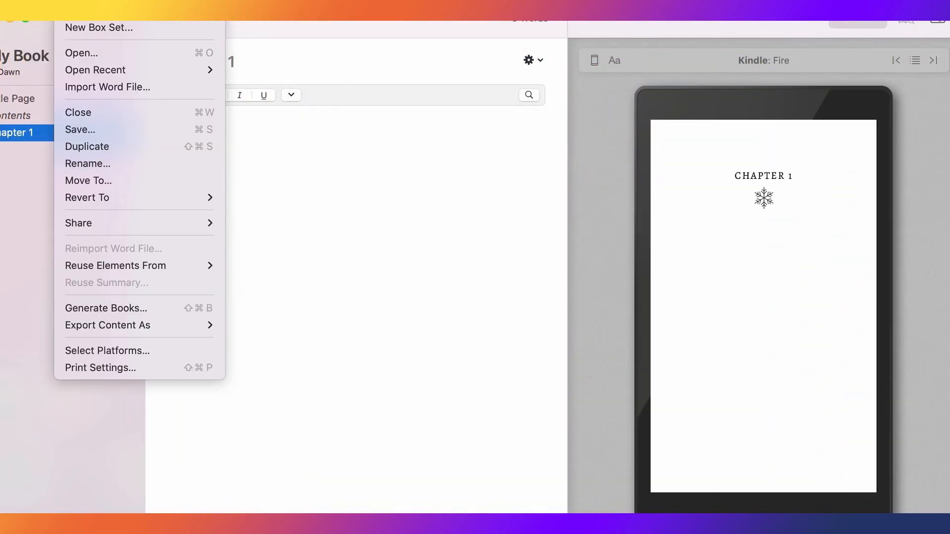
click(82, 25)
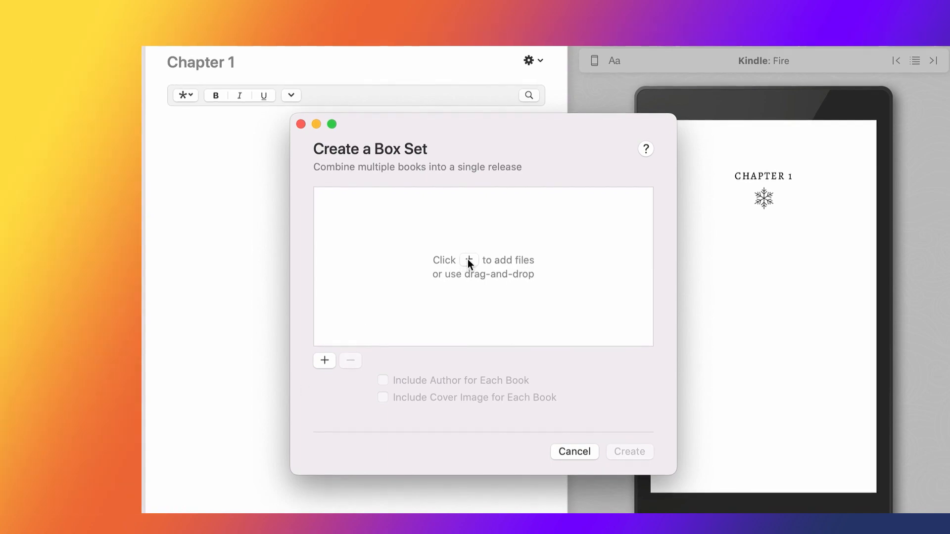
click(467, 259)
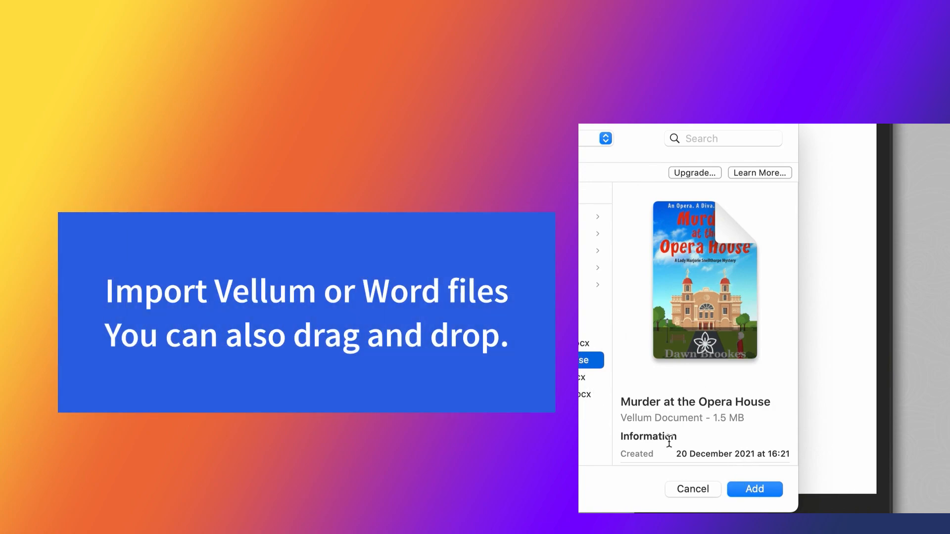
click(755, 489)
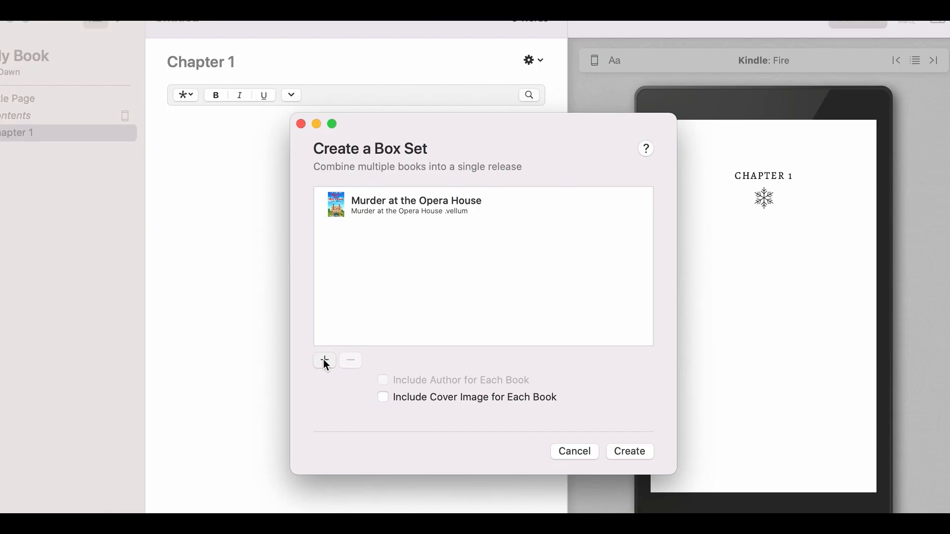
click(324, 361)
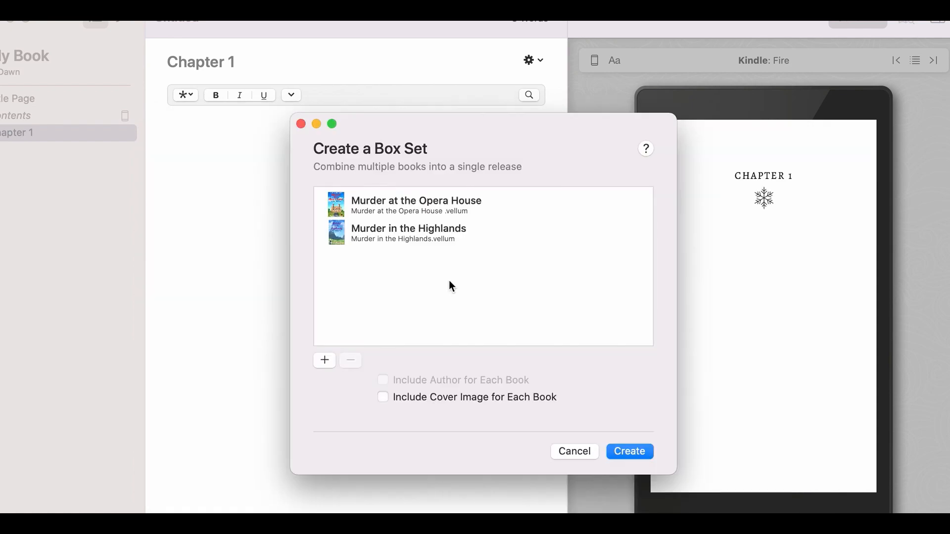
click(325, 363)
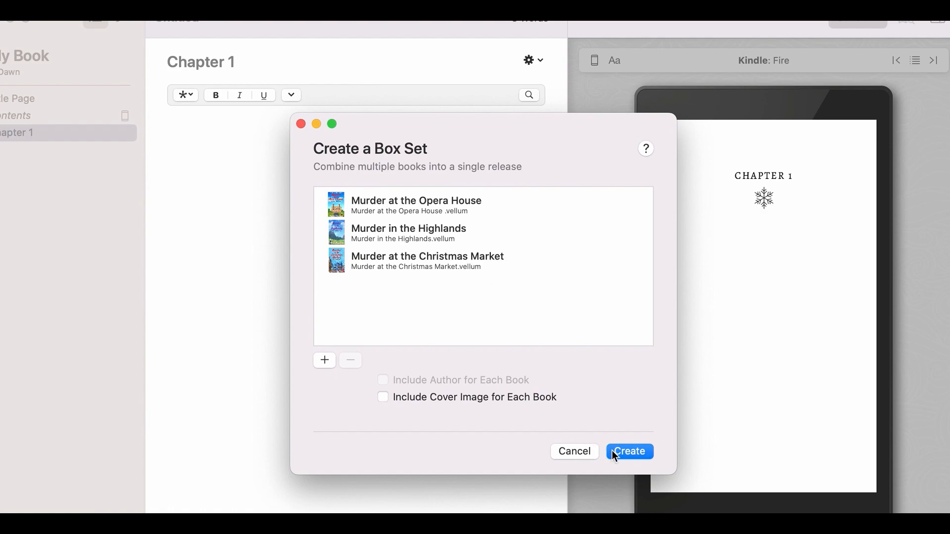
click(635, 452)
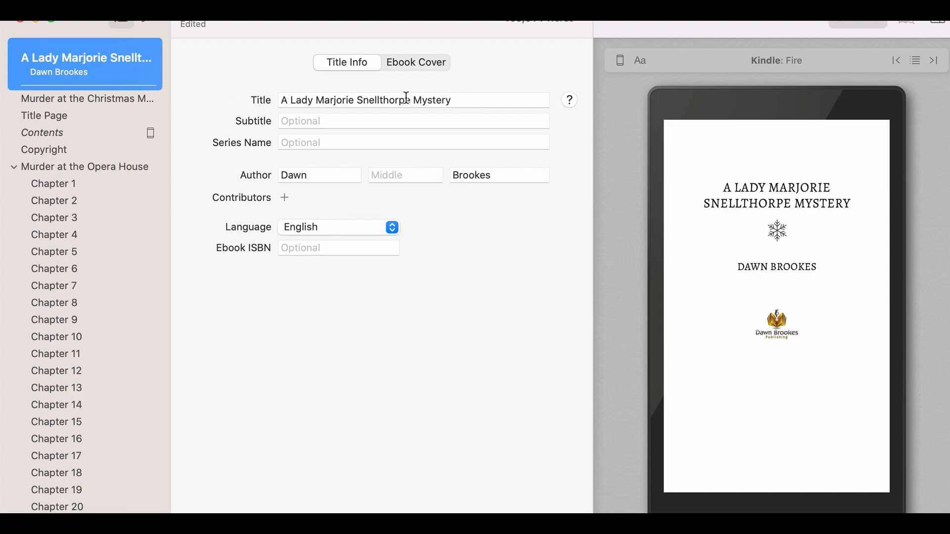
Change the box set's title to "Lady Marjorie Snellthorpe Mystery Series" and set its subtitle to "Books 1-3".
click(286, 100)
key(BackSpace)
key(BackSpace)
click(464, 96)
text(Series)
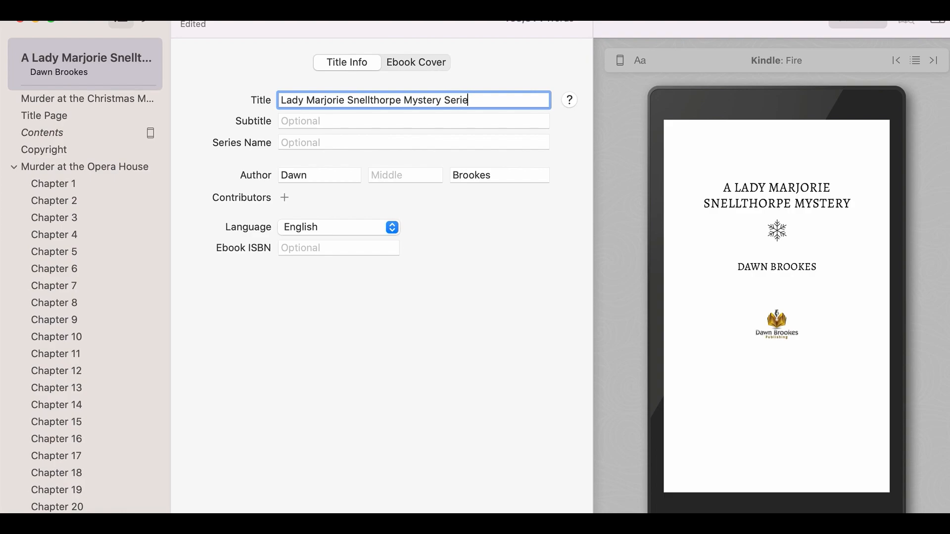
click(360, 119)
text(Books 1-3)
Set the box set's series name to "Lady Marjorie Snellthorpe Collection".
click(295, 143)
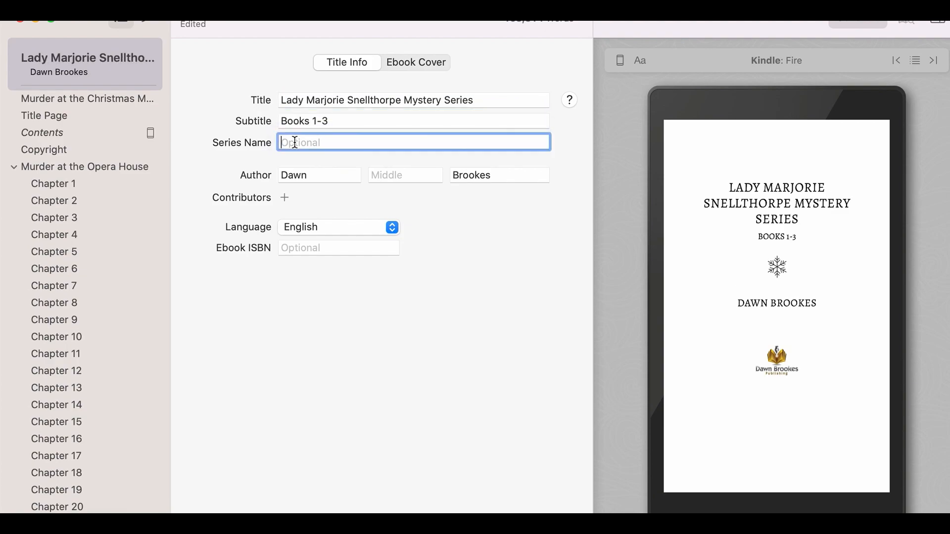
text(Lady Marjorie Snellthorp)
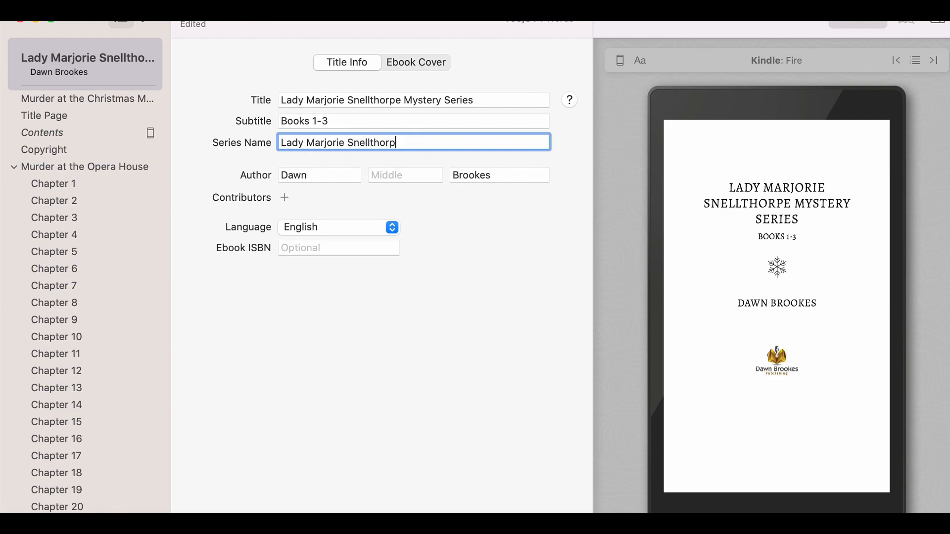
text(e Mystery Series)
key(BackSpace)
key(BackSpace)
key(BackSpace)
key(BackSpace)
key(BackSpace)
key(BackSpace)
key(BackSpace)
key(BackSpace)
key(BackSpace)
key(BackSpace)
key(BackSpace)
key(BackSpace)
key(BackSpace)
key(BackSpace)
text(Collection)
Add the three-volume Lady Marjorie Snellthorpe Mystery Collection box image as the ebook cover.
click(418, 62)
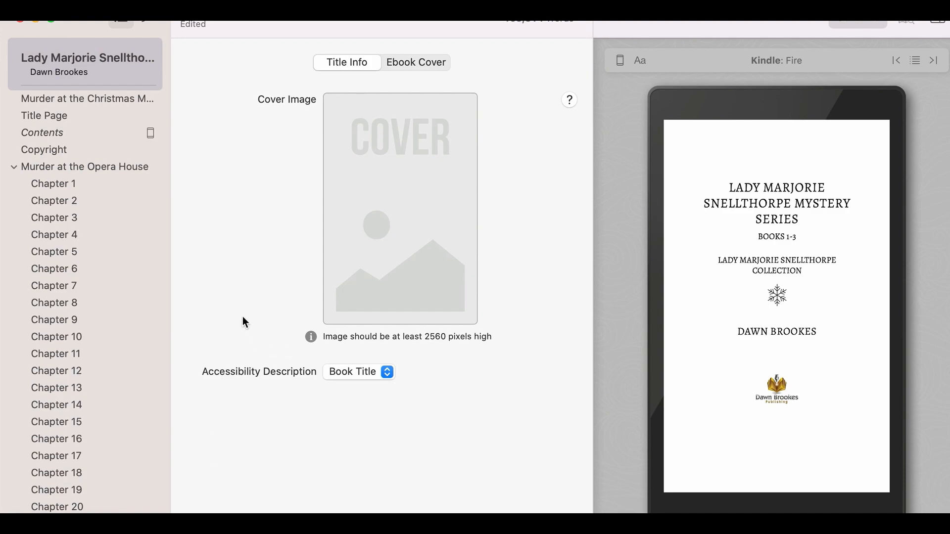
click(403, 209)
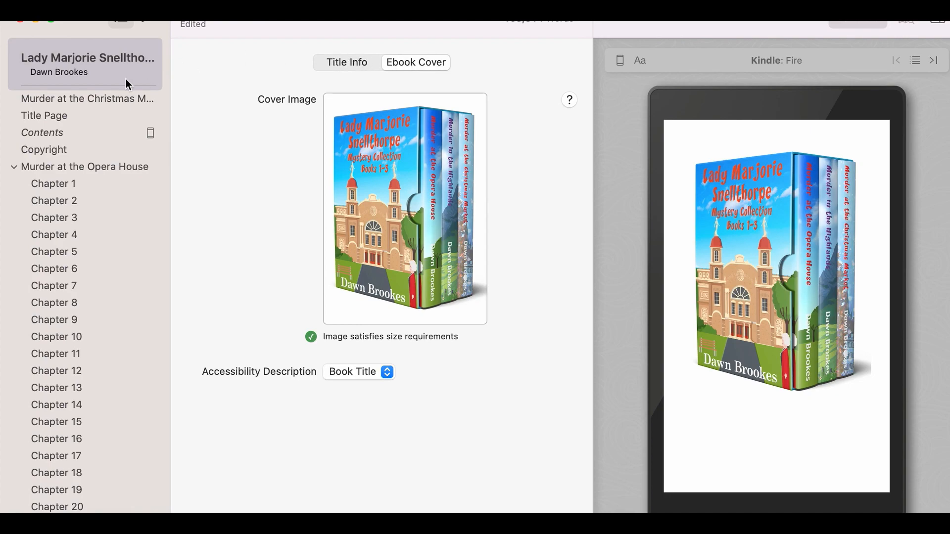
Check the box set's title info and the Include In options of its title page.
click(84, 65)
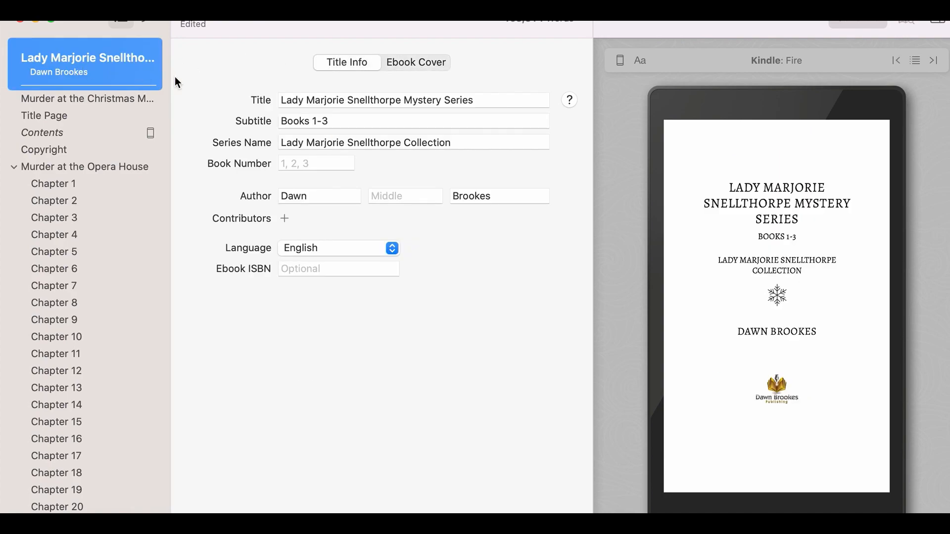
click(88, 101)
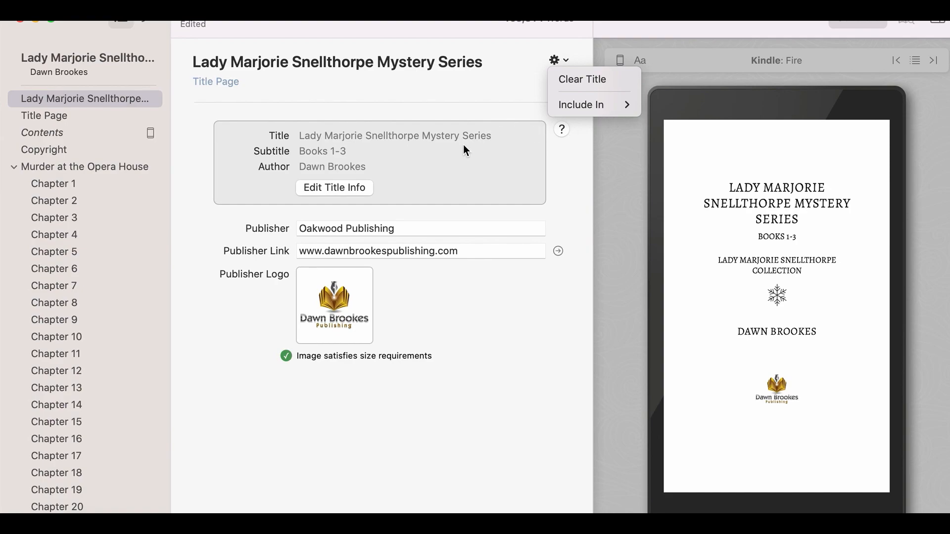
mouse_move(610, 106)
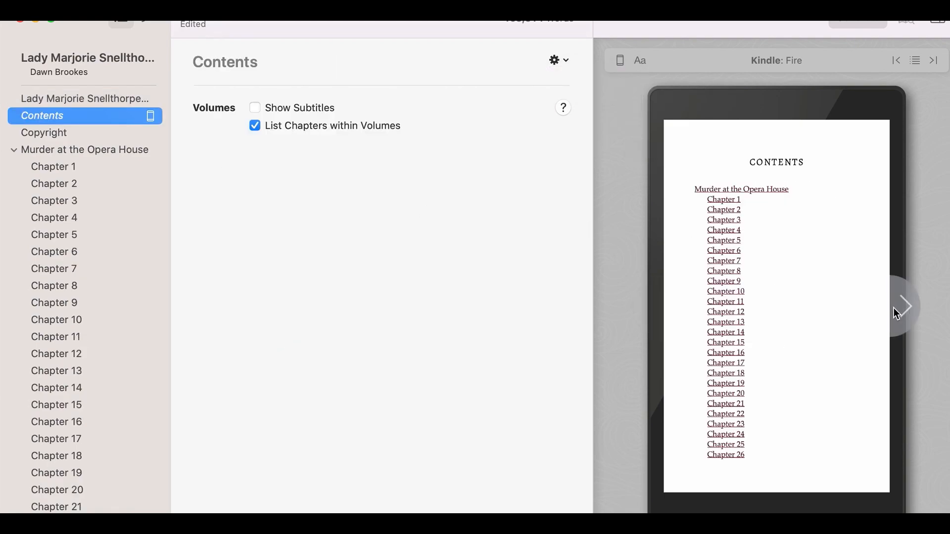
Page forward and back through the Kindle preview of the contents list to check the chapters and back matter of each volume.
click(897, 313)
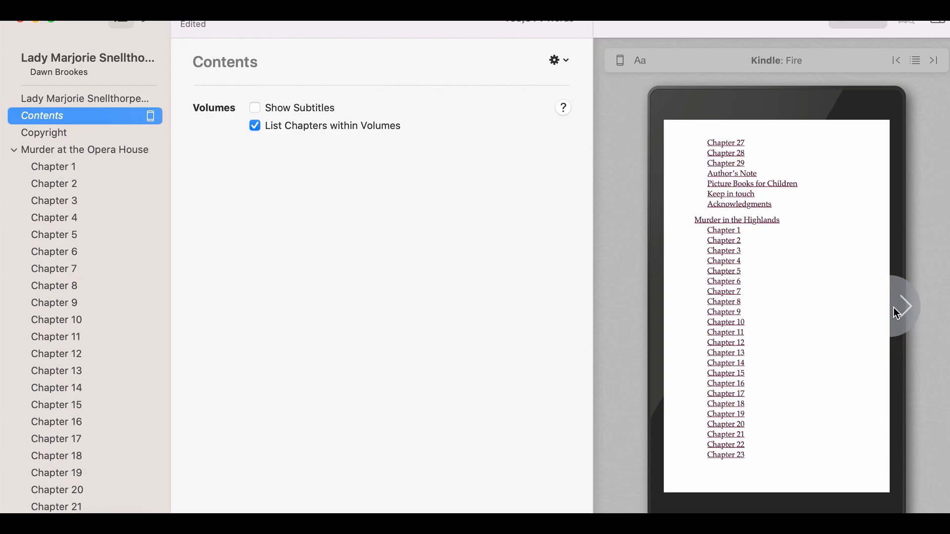
click(897, 313)
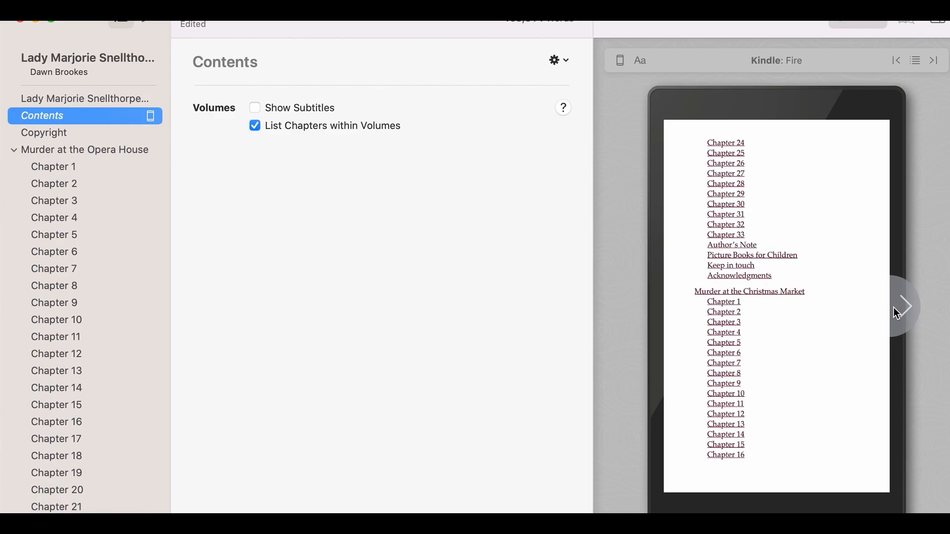
click(903, 309)
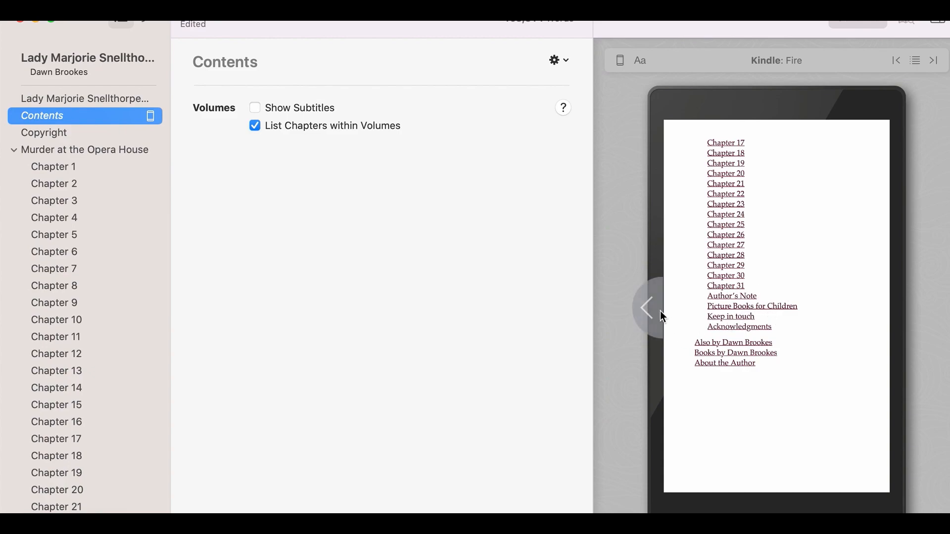
click(642, 310)
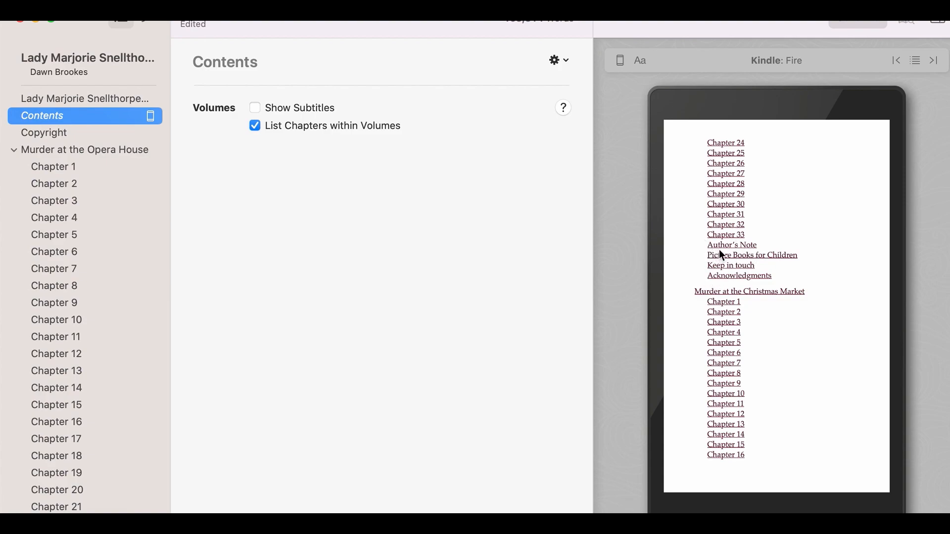
click(646, 307)
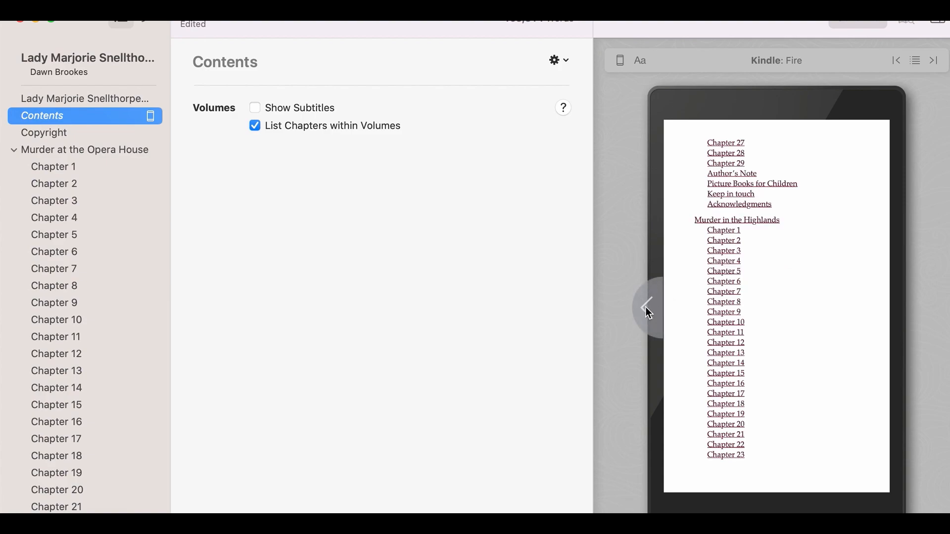
Detach the reused Copyright page for editing and change its opening words to "This series of novels is".
click(48, 134)
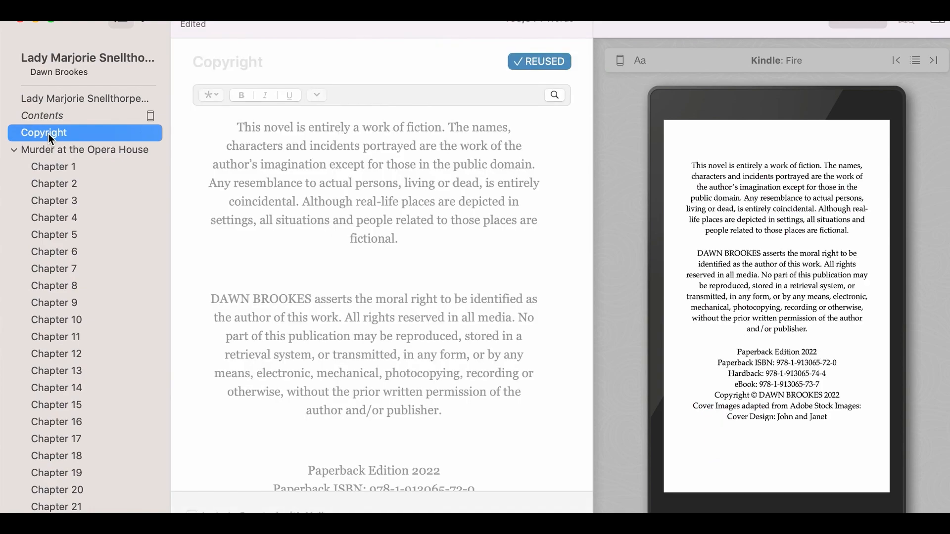
click(439, 229)
click(545, 58)
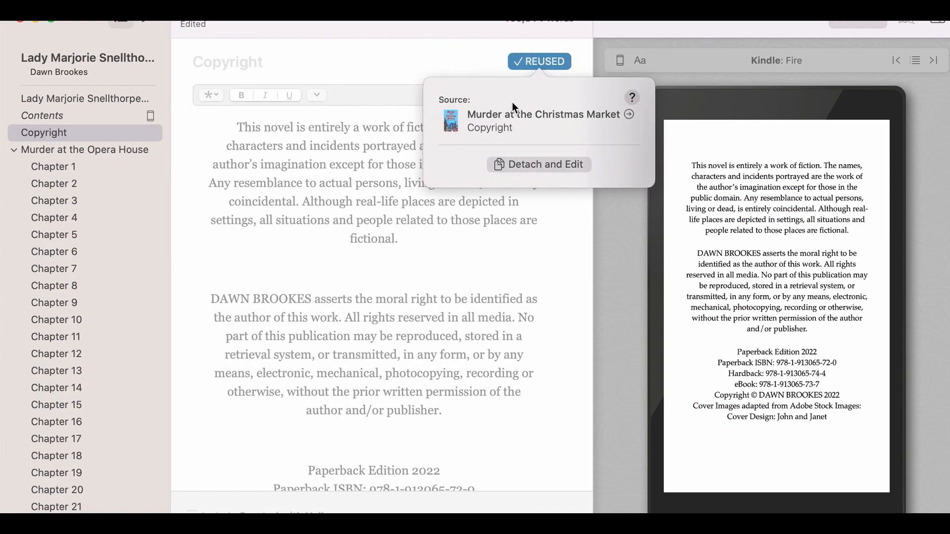
click(544, 165)
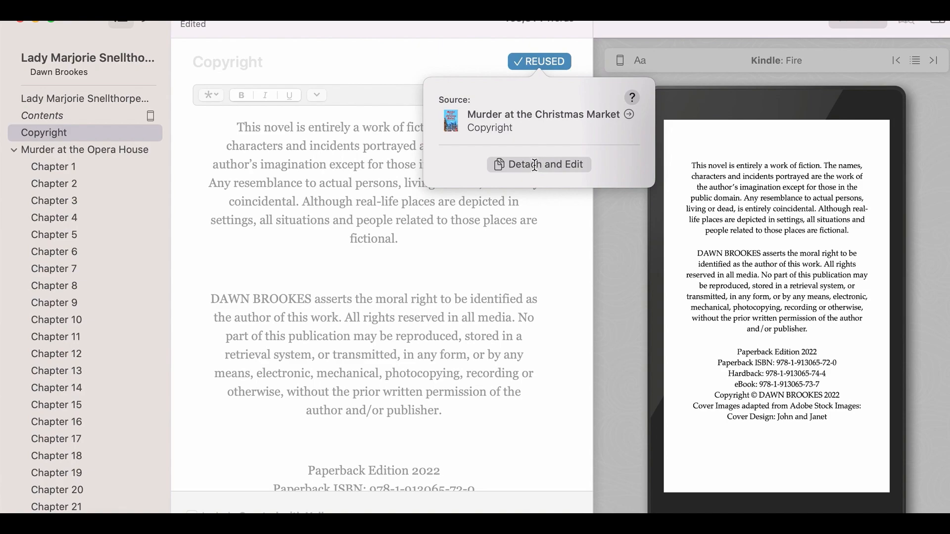
click(264, 128)
text(series of)
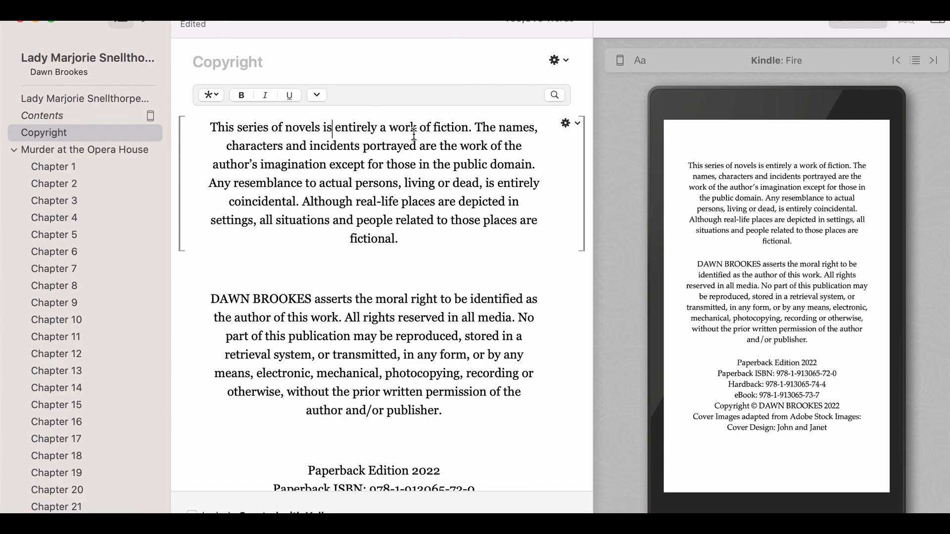
Change the paperback edition year on the Copyright page to 2024.
scroll(340, 187, down, 5)
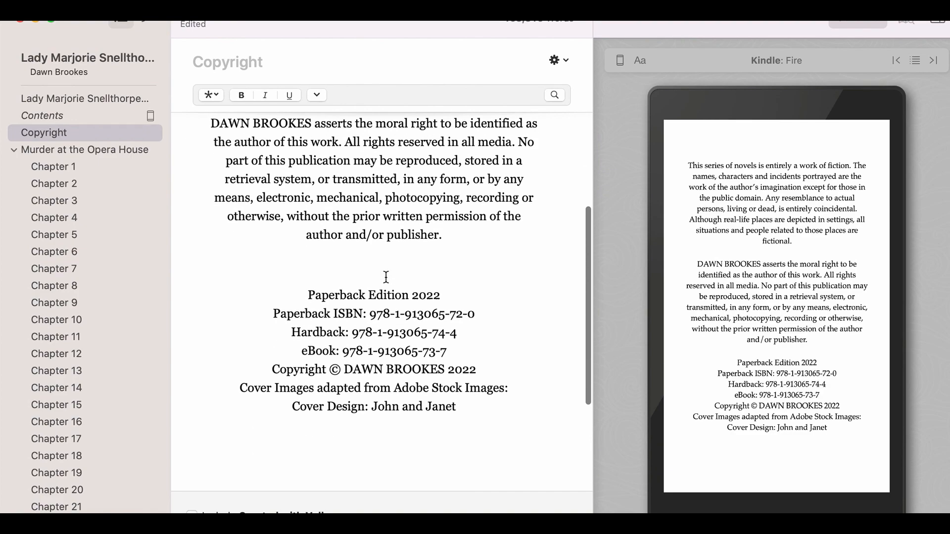
scroll(385, 277, down, 1)
click(437, 259)
key(BackSpace)
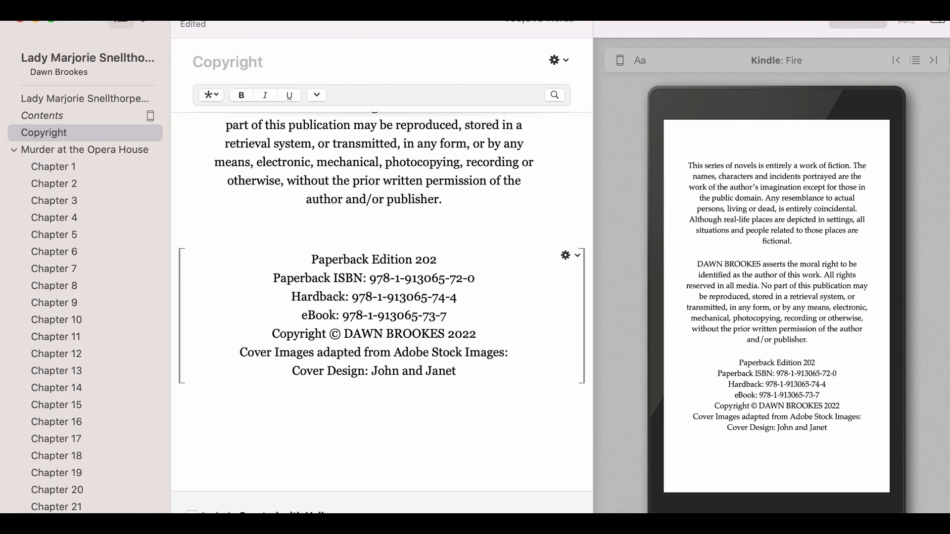
text(4)
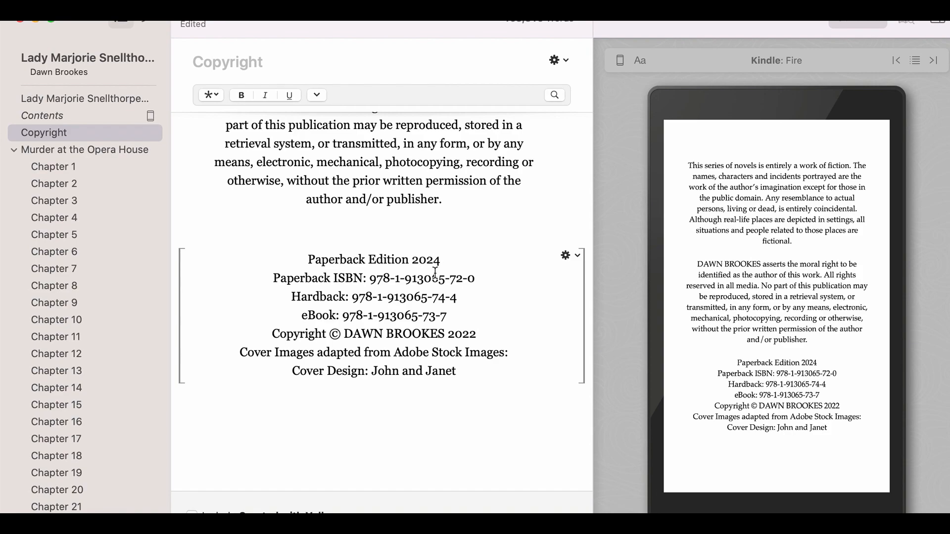
Delete the paperback, hardback and eBook ISBN lines from the Copyright page and change the copyright year to 2024.
drag(448, 316, 272, 281)
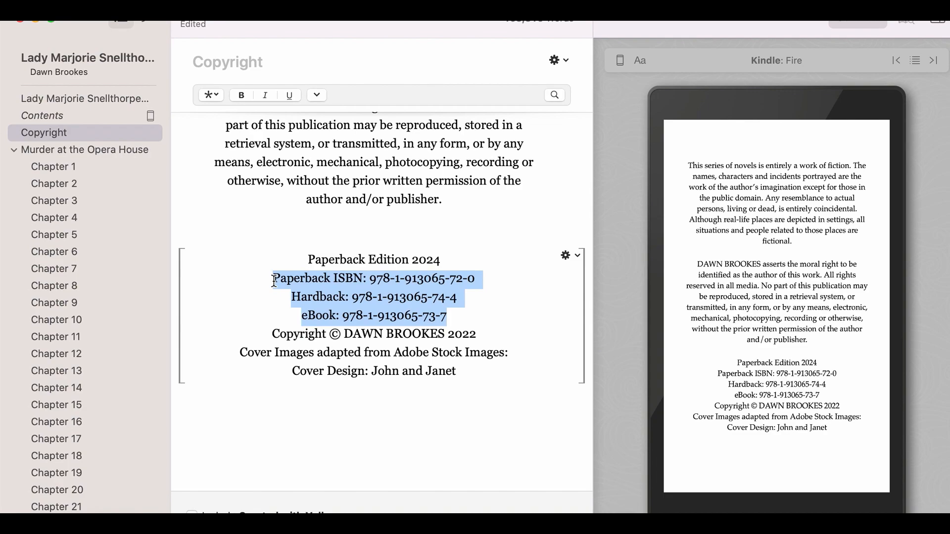
key(BackSpace)
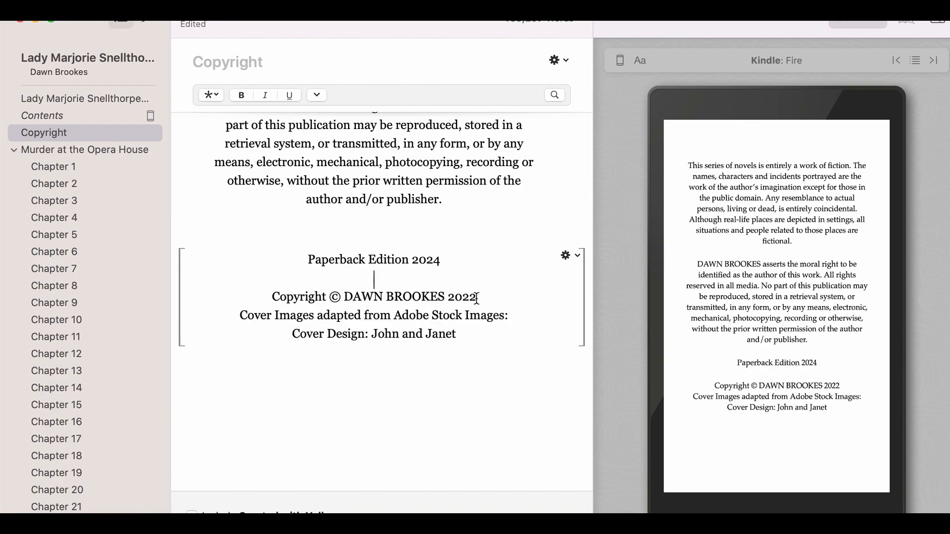
key(BackSpace)
text(4)
Examine the Murder at the Opera House volume page and its Chapters 1 and 2, and browse the chapter list to its back matter.
click(60, 150)
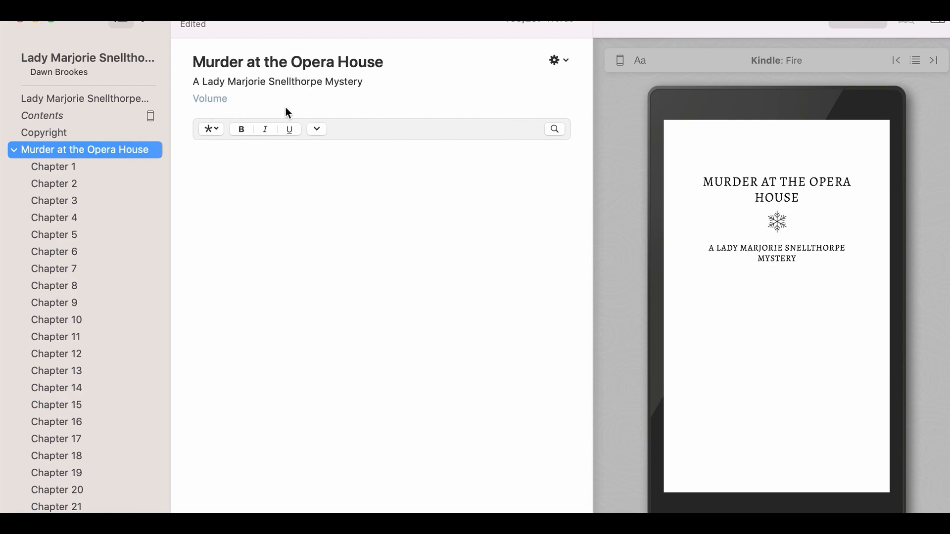
key(Down)
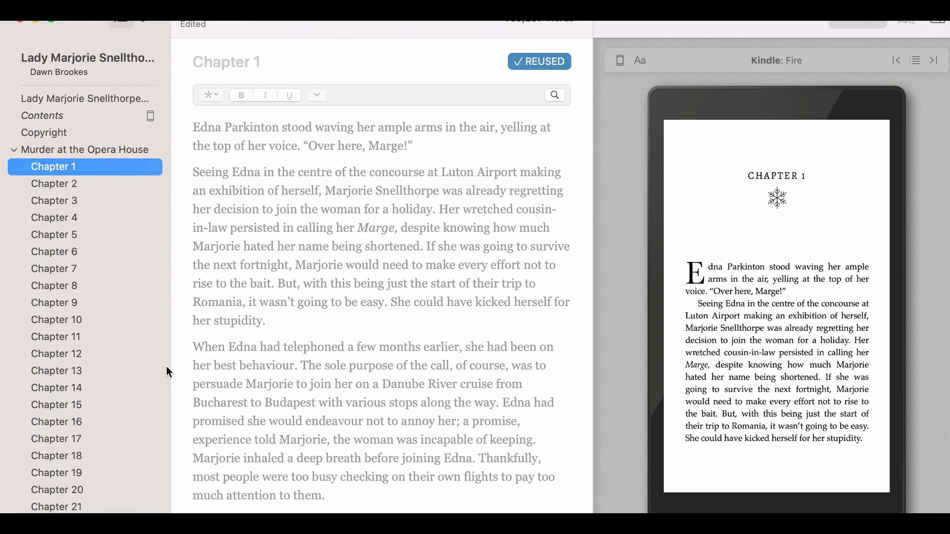
click(58, 184)
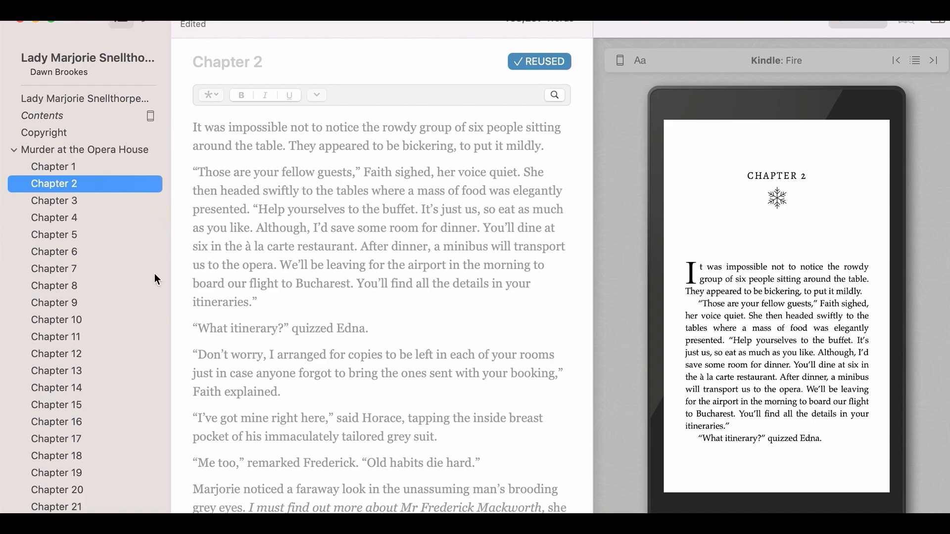
scroll(99, 336, down, 3)
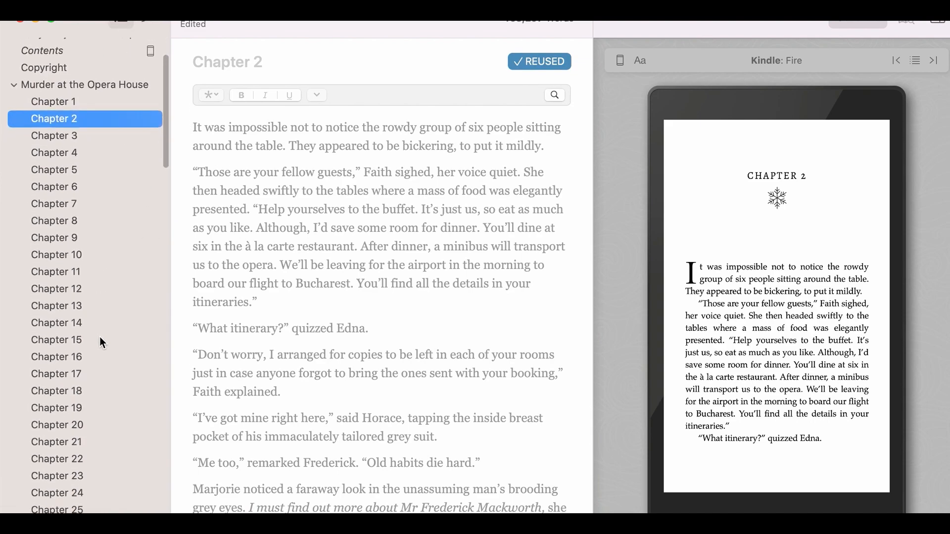
scroll(100, 336, up, 2)
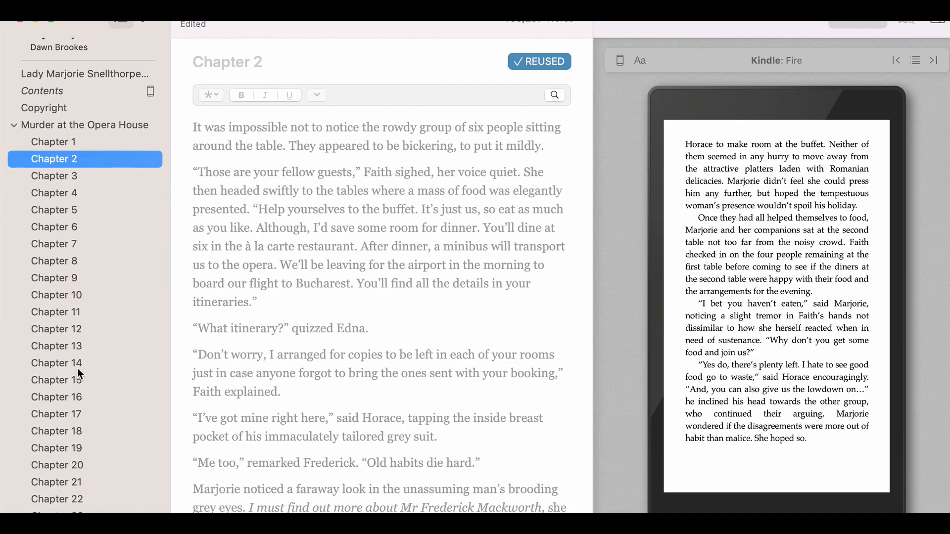
scroll(77, 368, down, 12)
scroll(77, 368, down, 4)
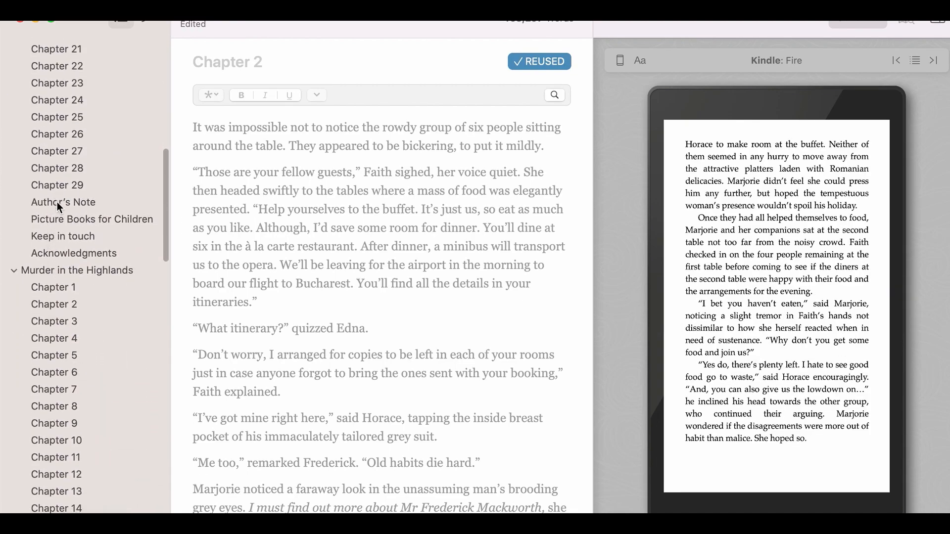
Detach the reused Author's Note in Murder at the Opera House and delete its closing paragraphs about the next book and the Rachel Prince series.
click(57, 203)
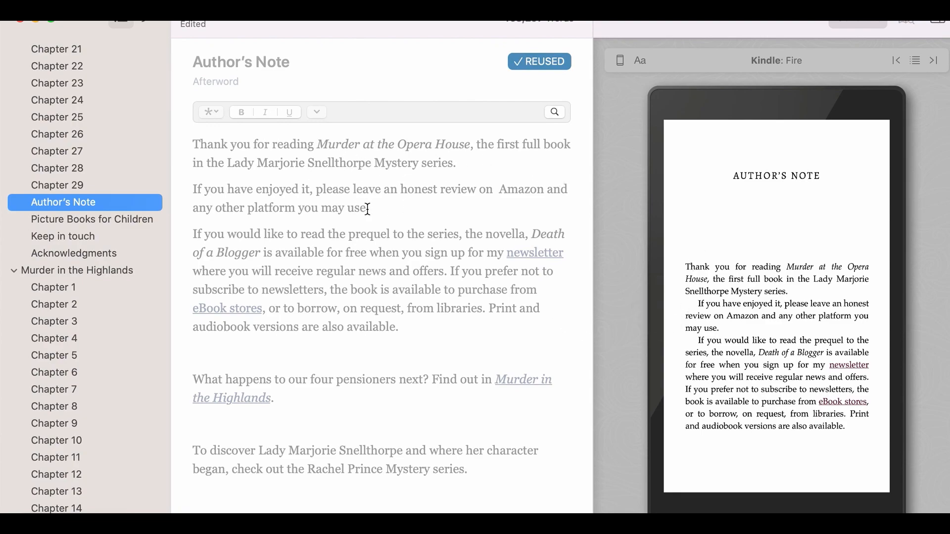
click(542, 60)
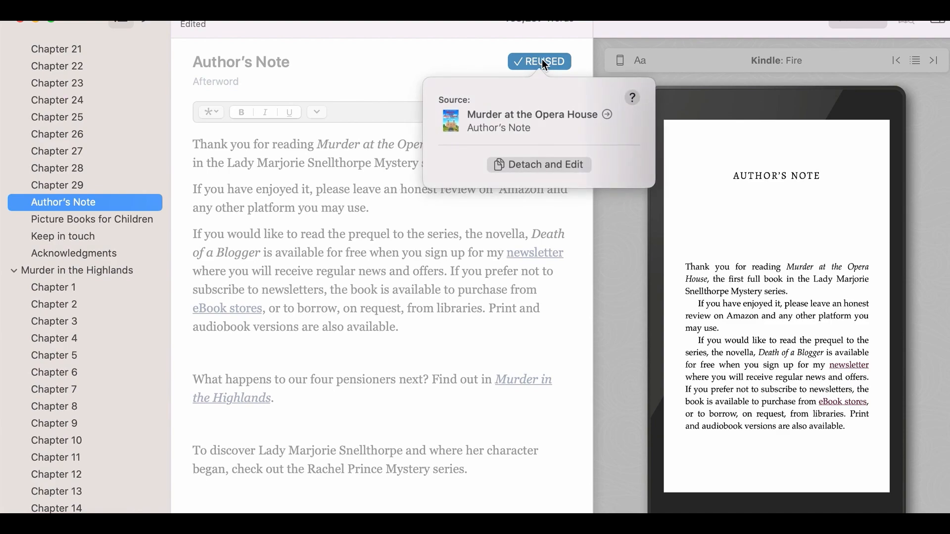
click(538, 165)
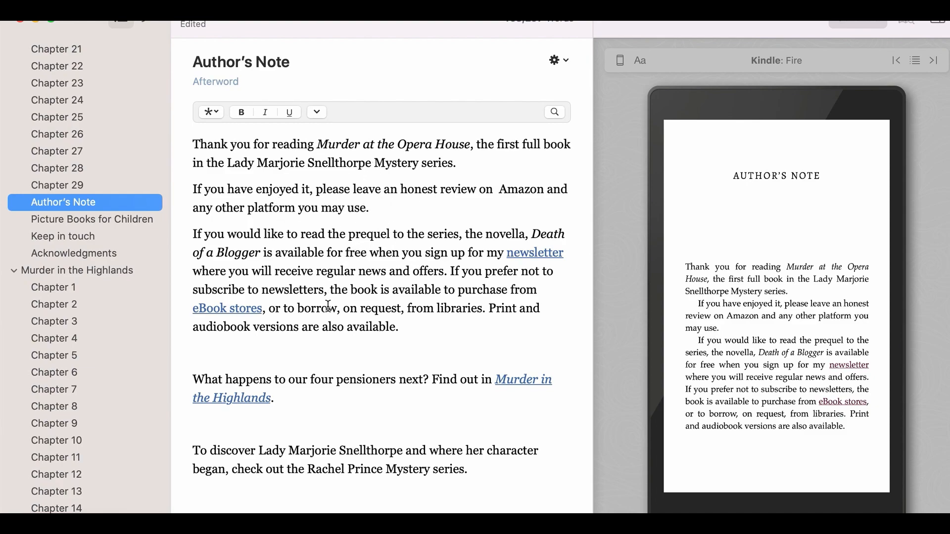
scroll(329, 304, down, 3)
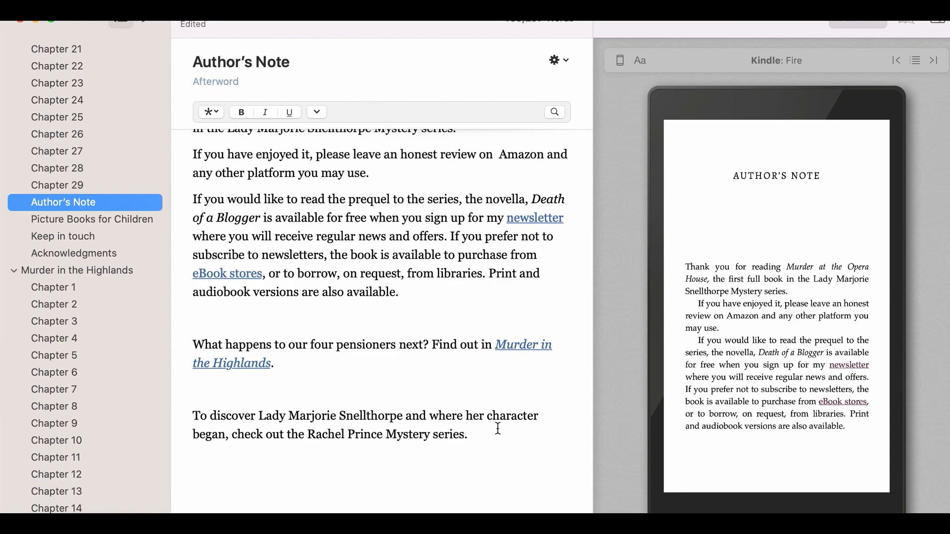
drag(483, 440, 186, 335)
key(BackSpace)
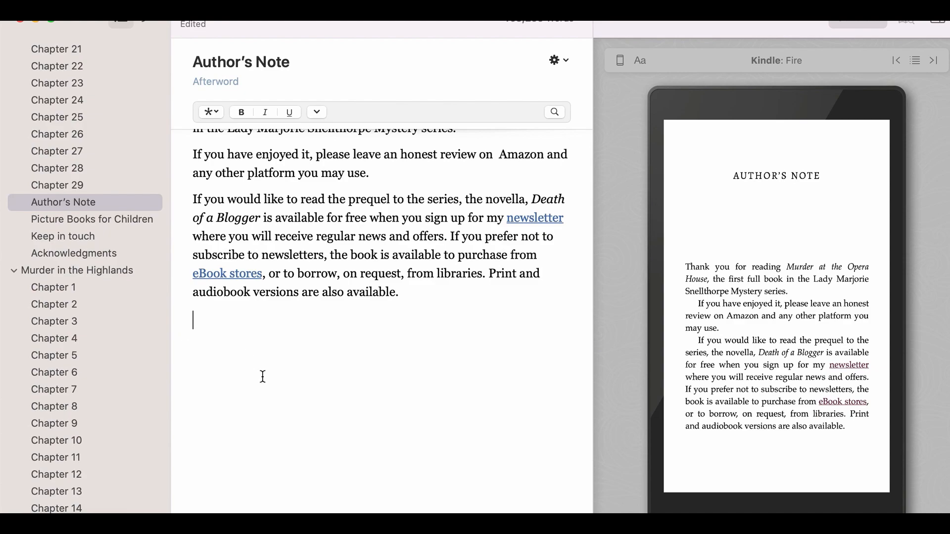
scroll(262, 377, down, 3)
scroll(210, 361, up, 3)
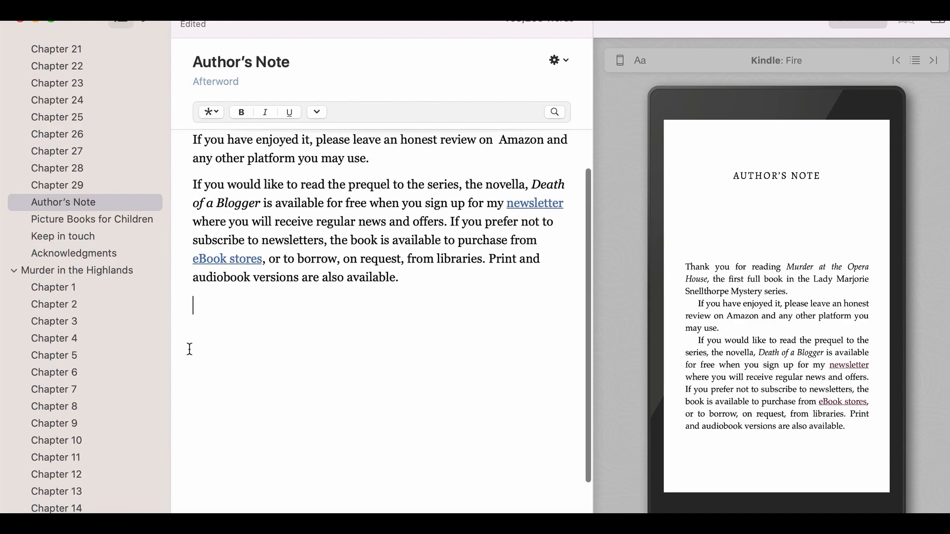
Delete the Picture Books for Children, Keep in touch and Acknowledgments pages from the Murder at the Opera House volume.
click(69, 219)
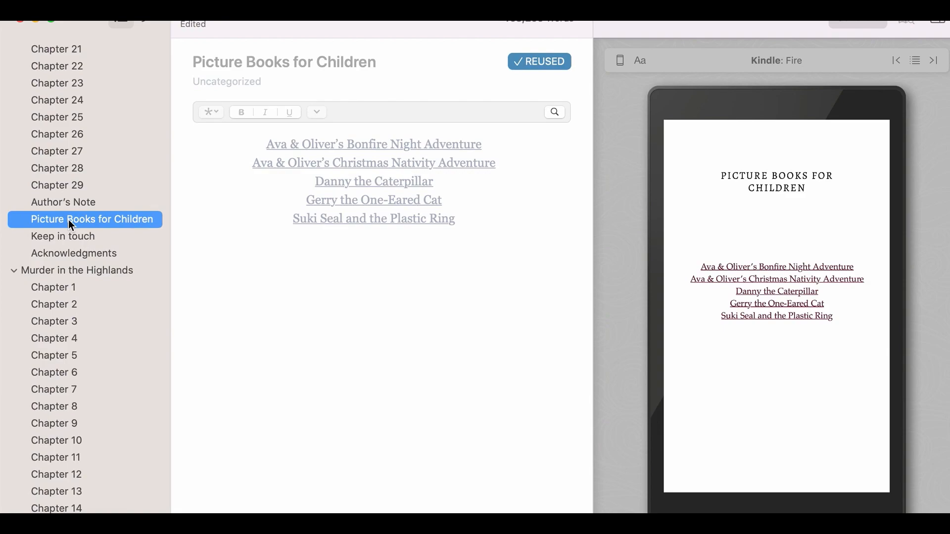
key(BackSpace)
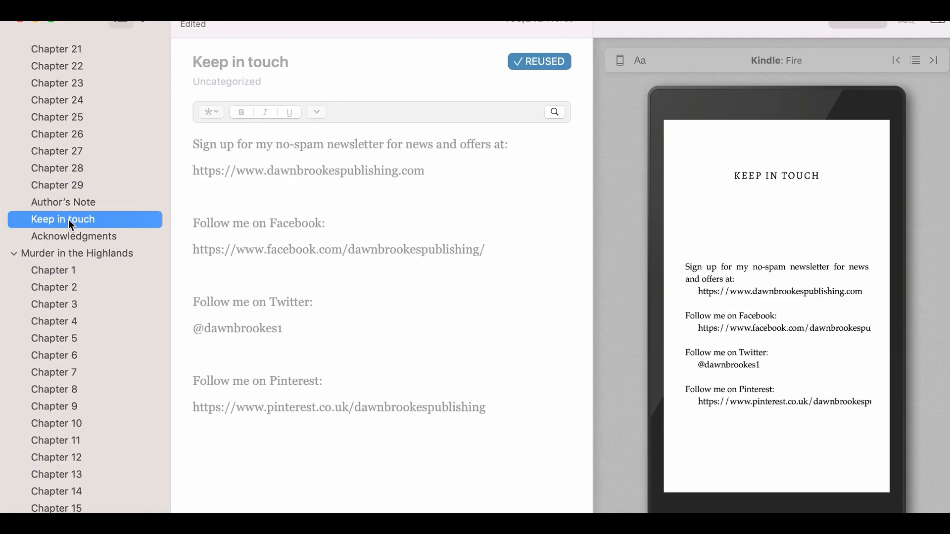
key(BackSpace)
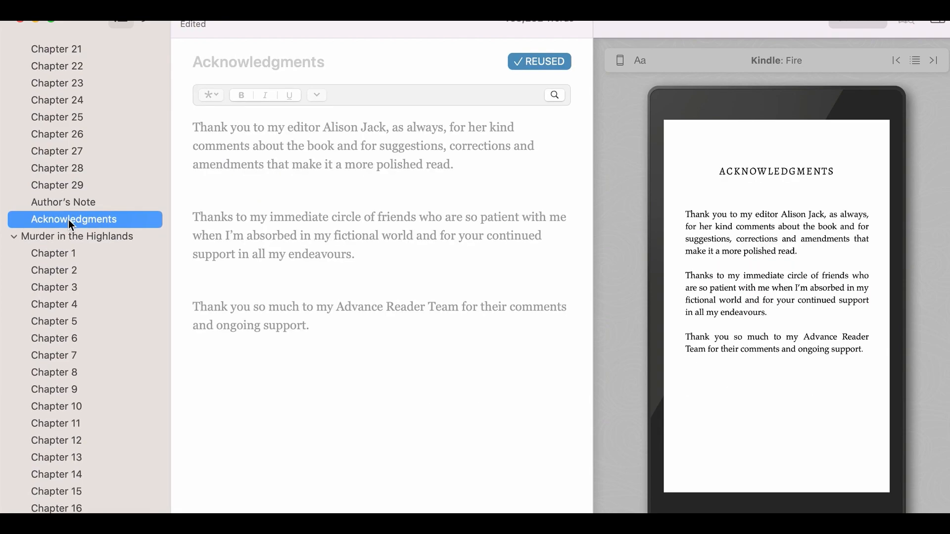
key(BackSpace)
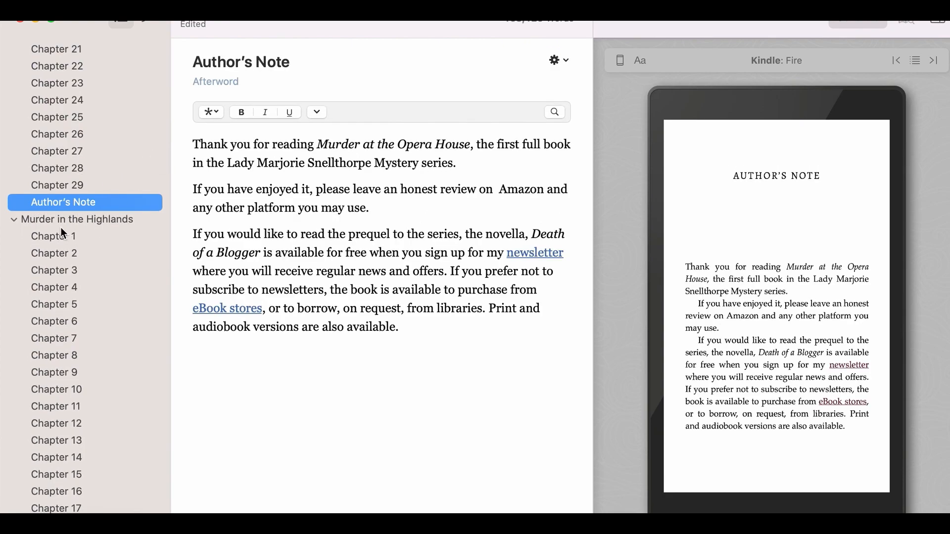
Examine the Murder in the Highlands volume page and sample its chapters, including Chapter 1.
click(67, 219)
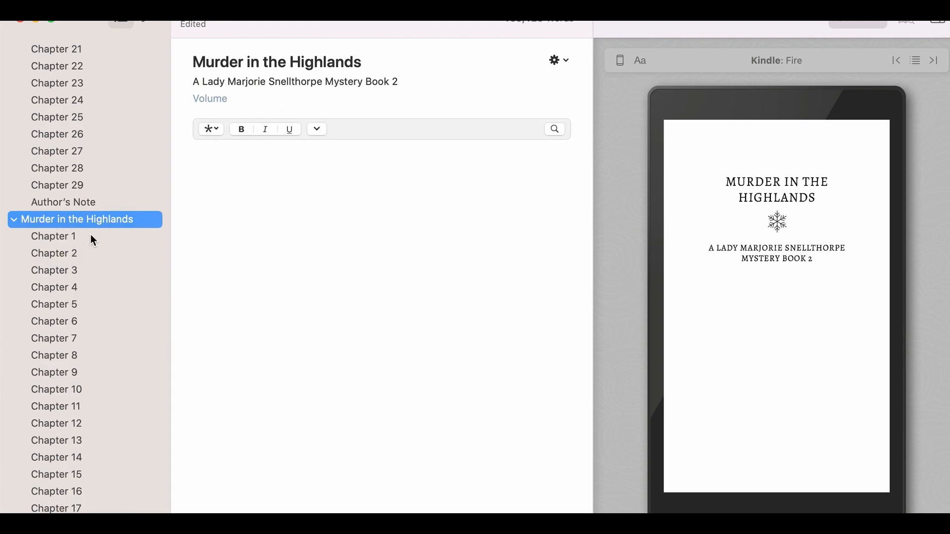
click(61, 236)
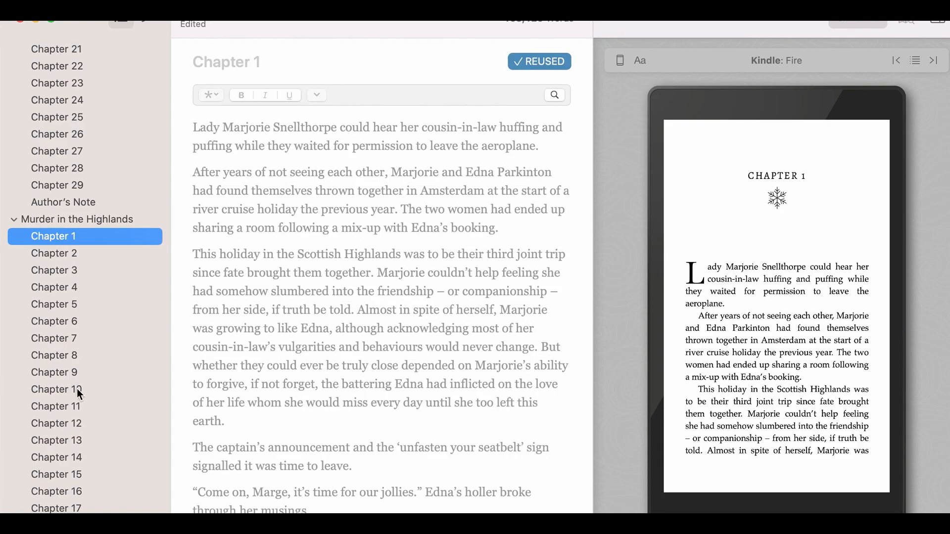
scroll(76, 388, down, 8)
click(66, 379)
scroll(66, 379, down, 7)
scroll(66, 379, down, 8)
Detach the reused Author's Note in Murder in the Highlands and delete its closing website and Rachel Prince Mystery paragraphs.
click(65, 218)
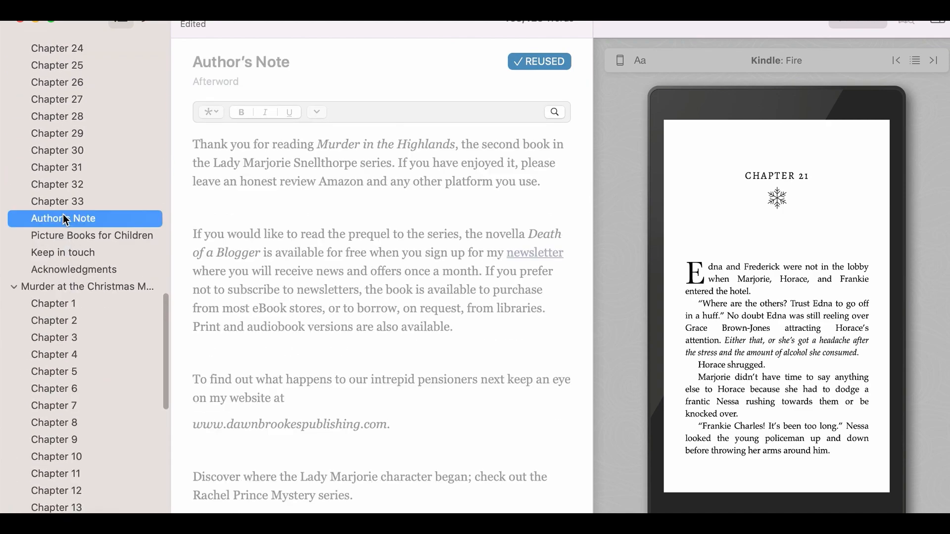
click(553, 59)
click(529, 166)
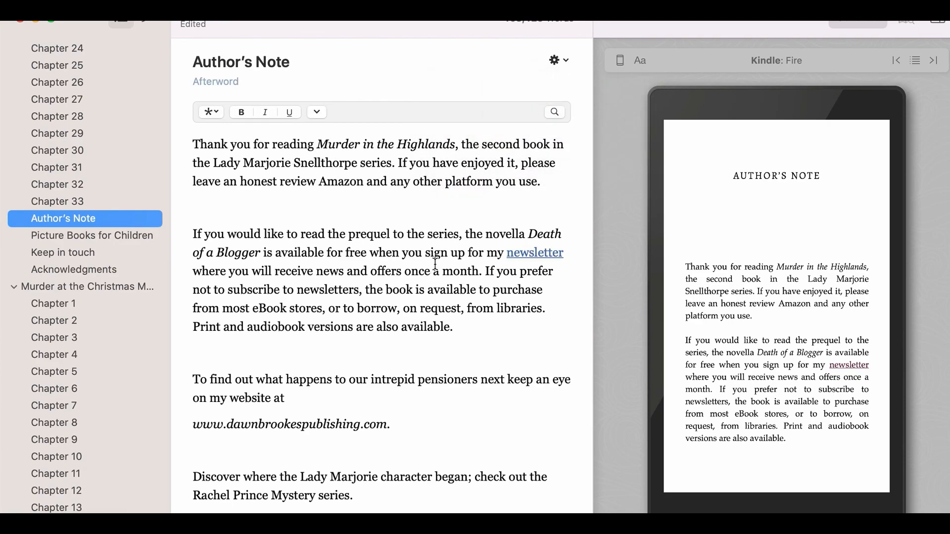
scroll(429, 187, down, 3)
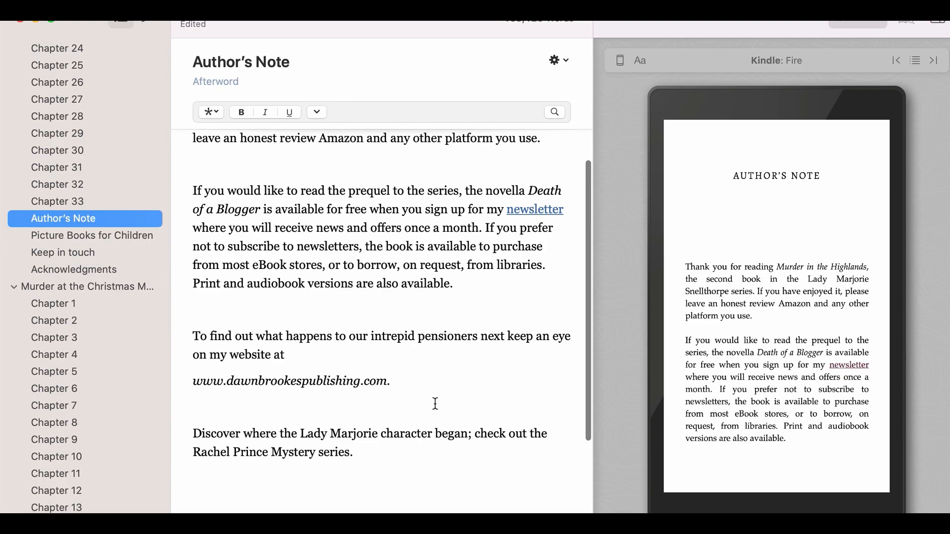
drag(361, 456, 199, 336)
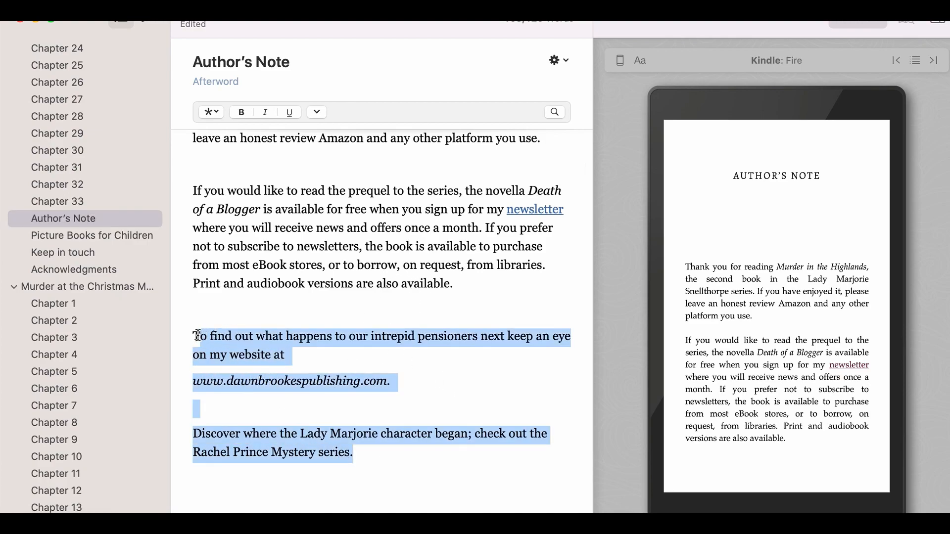
key(BackSpace)
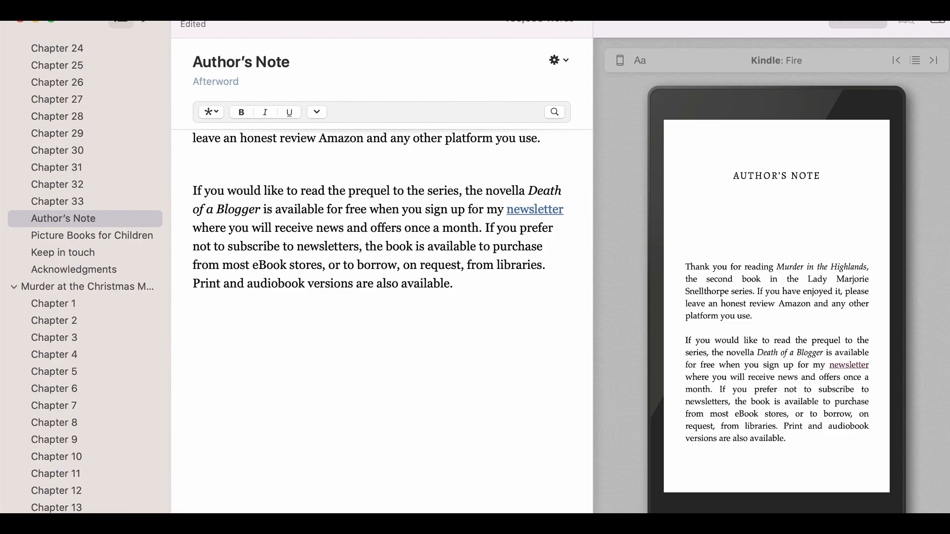
key(BackSpace)
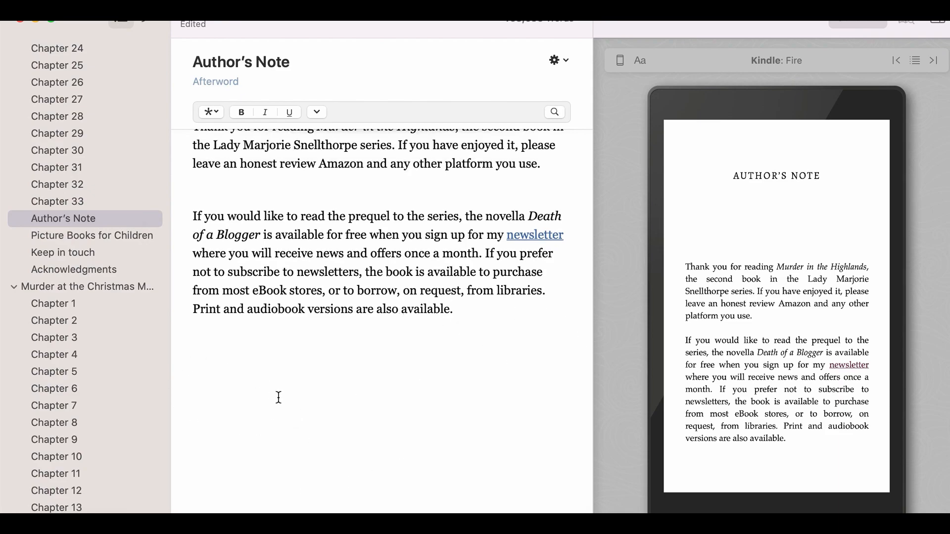
Delete the Picture Books for Children, Keep in touch and Acknowledgments pages from the Murder in the Highlands volume.
click(99, 236)
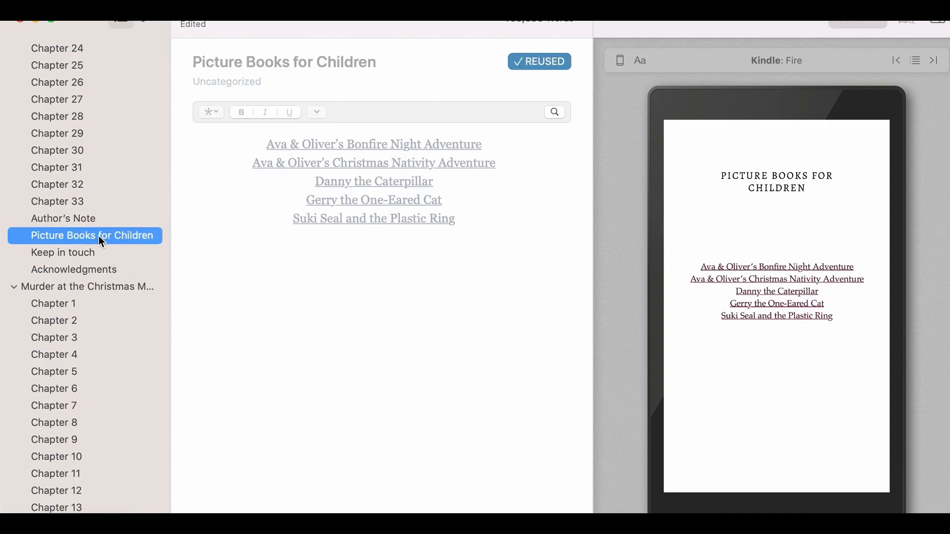
key(BackSpace)
key(BackSpace)
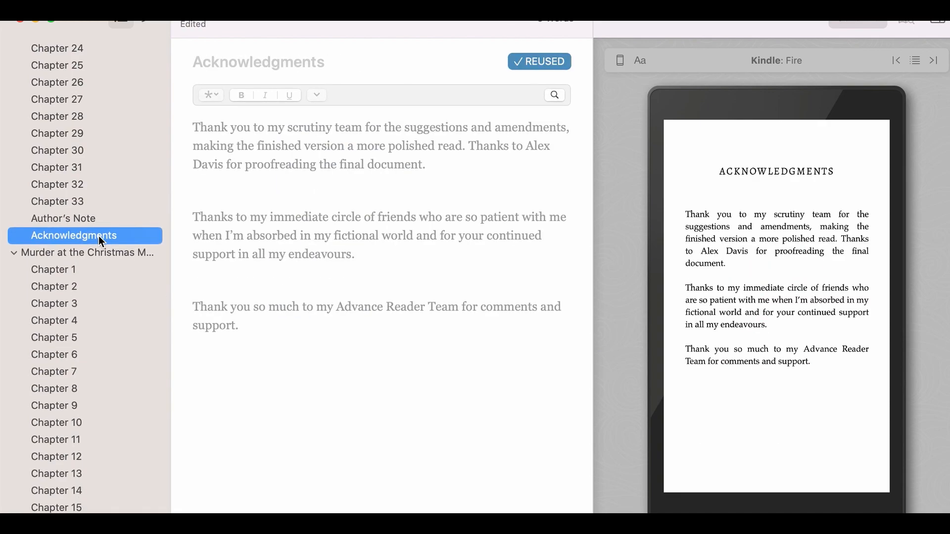
key(BackSpace)
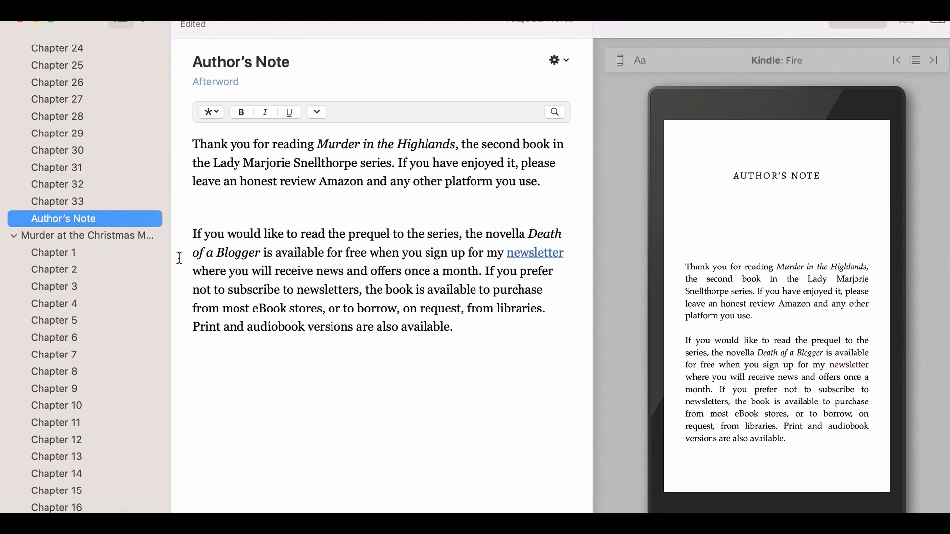
Set the Murder at the Christmas Market volume's subtitle to "A Lady Marjorie Snellthorpe Mystery Book 3" and view its Chapter 1.
click(89, 236)
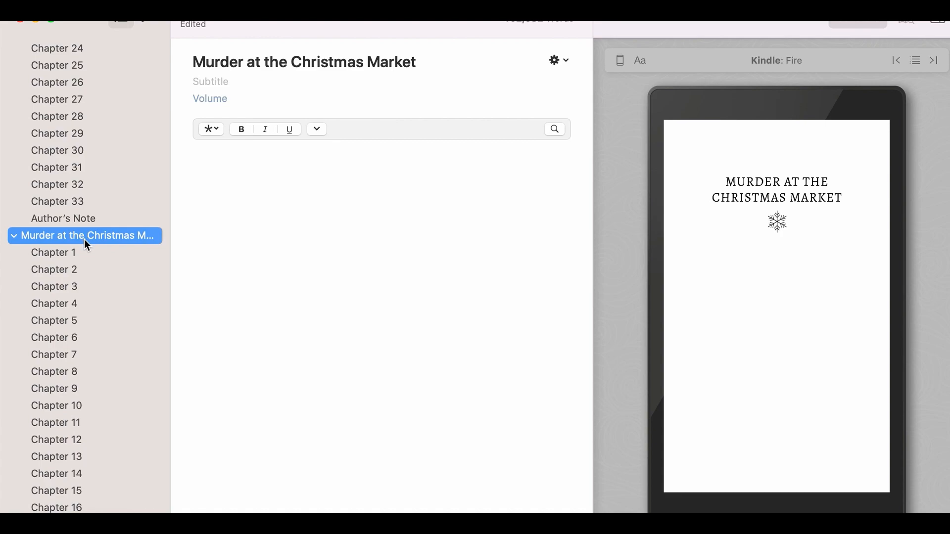
scroll(89, 257, up, 2)
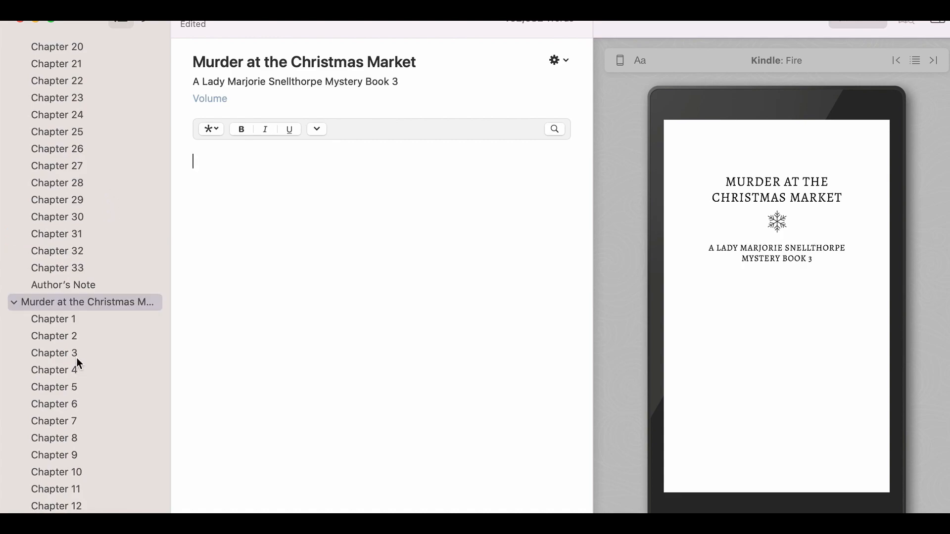
click(53, 319)
Detach the reused Author's Note in Murder at the Christmas Market for editing and read through its closing paragraphs.
scroll(85, 335, down, 15)
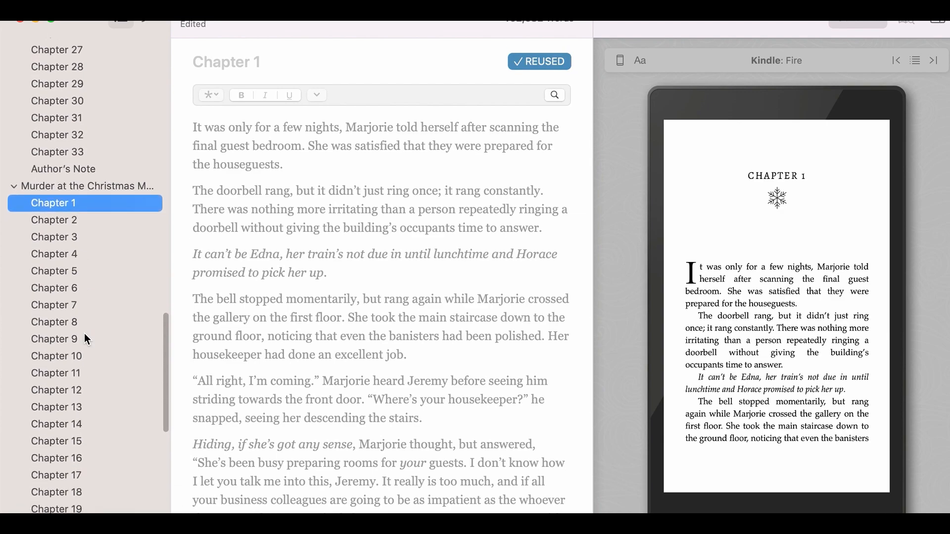
scroll(84, 334, down, 3)
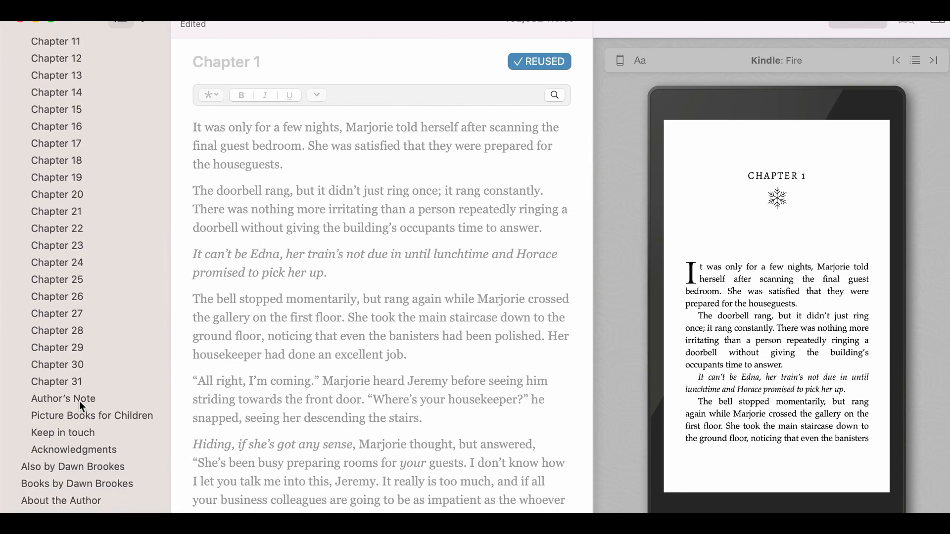
click(79, 399)
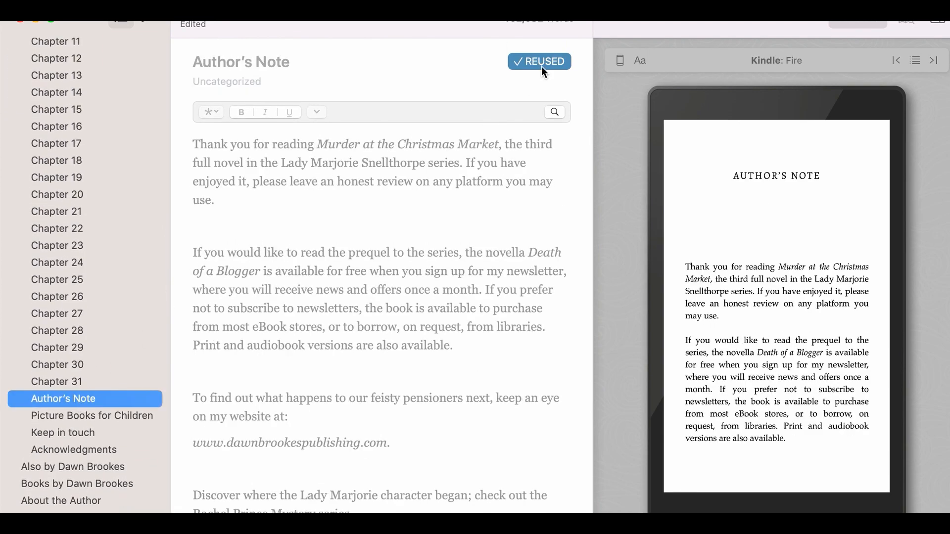
click(554, 64)
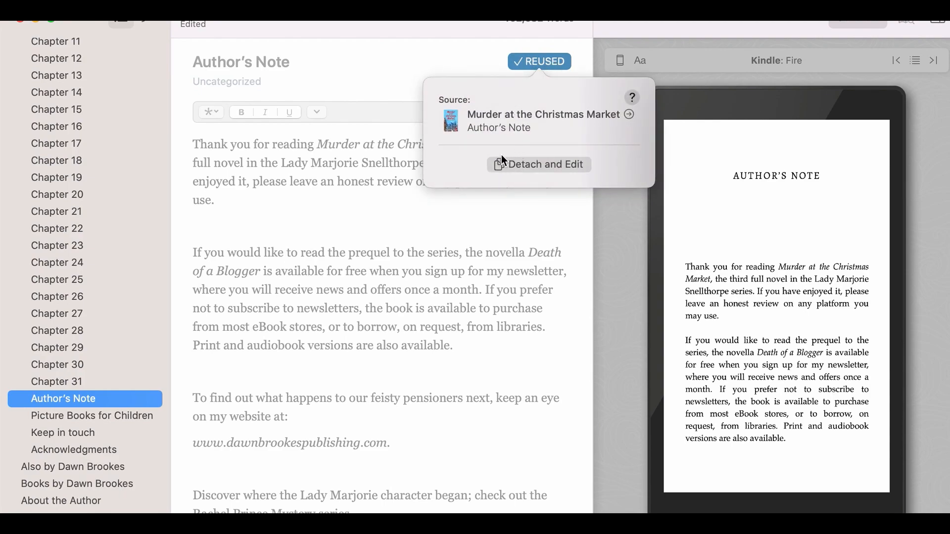
click(530, 164)
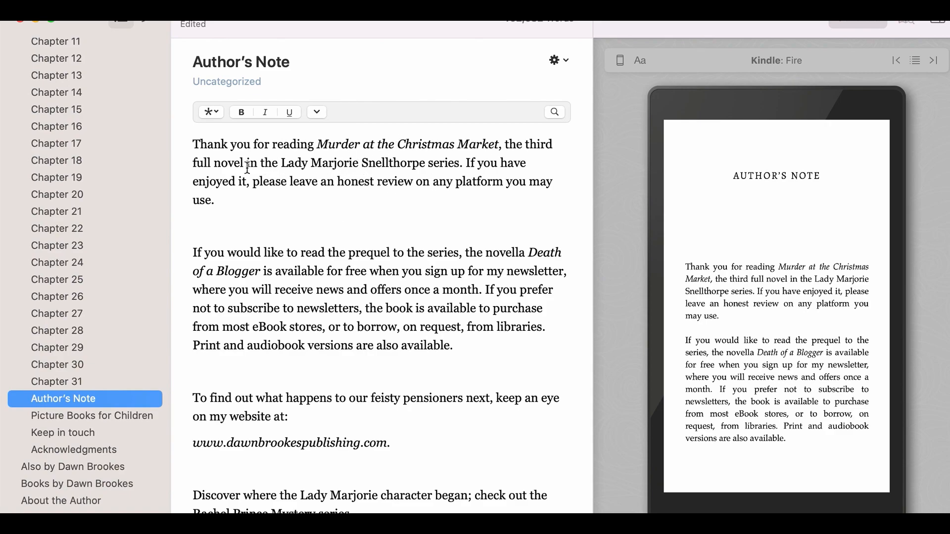
scroll(313, 218, down, 3)
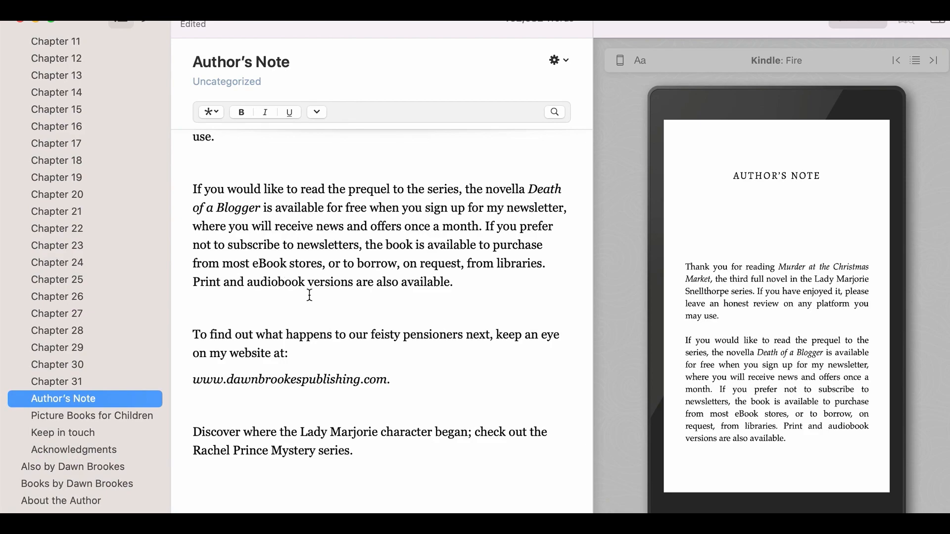
scroll(310, 296, down, 2)
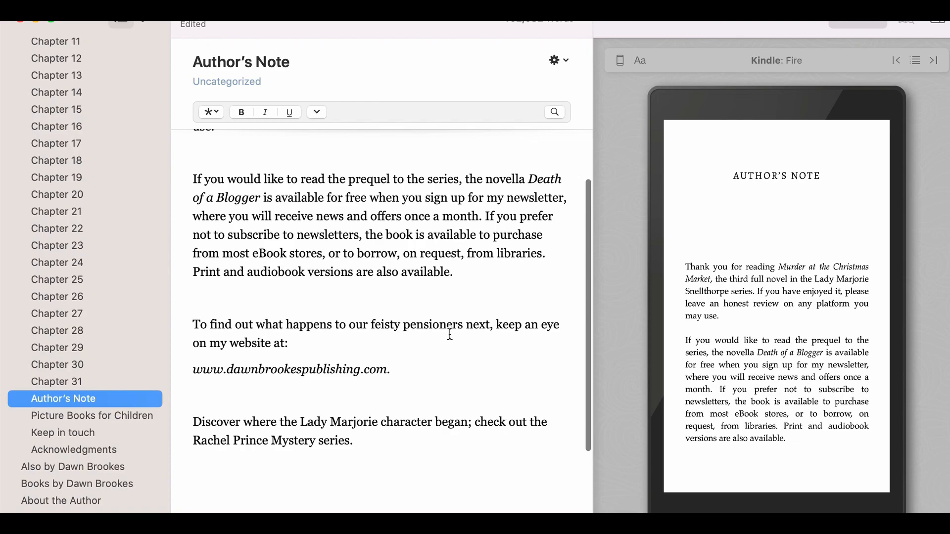
scroll(448, 333, down, 3)
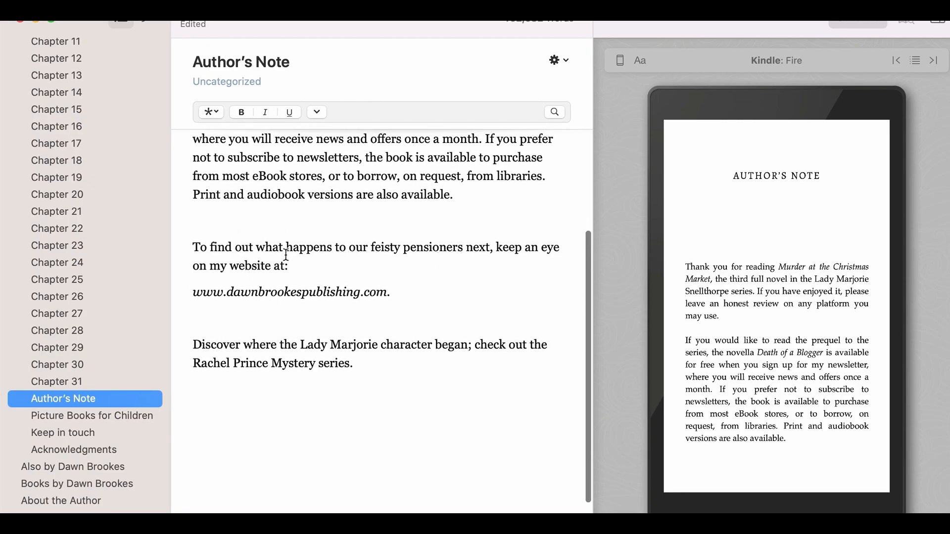
scroll(292, 338, up, 1)
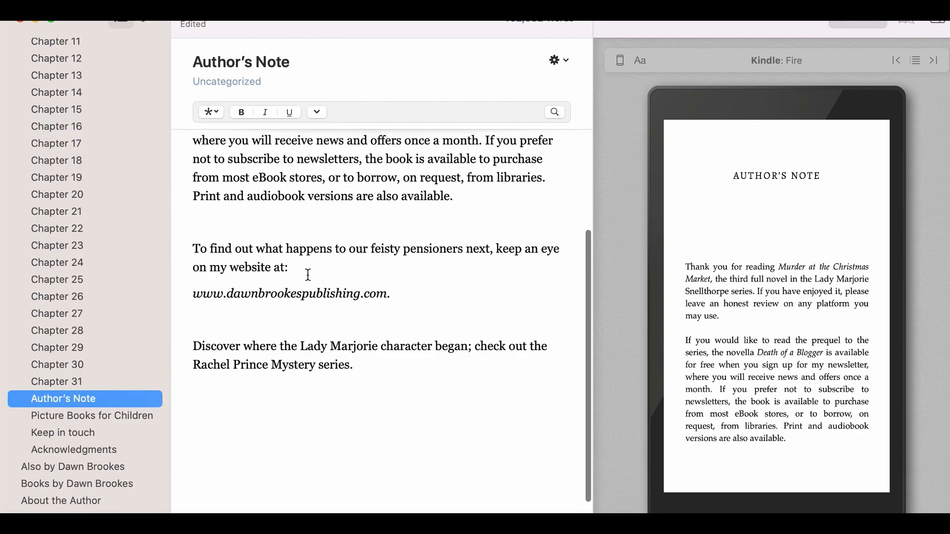
Replace the website wording in the Author's Note's "feisty pensioners next" sentence with "check out Murder at a Wimbledon Mansion".
click(392, 296)
key(BackSpace)
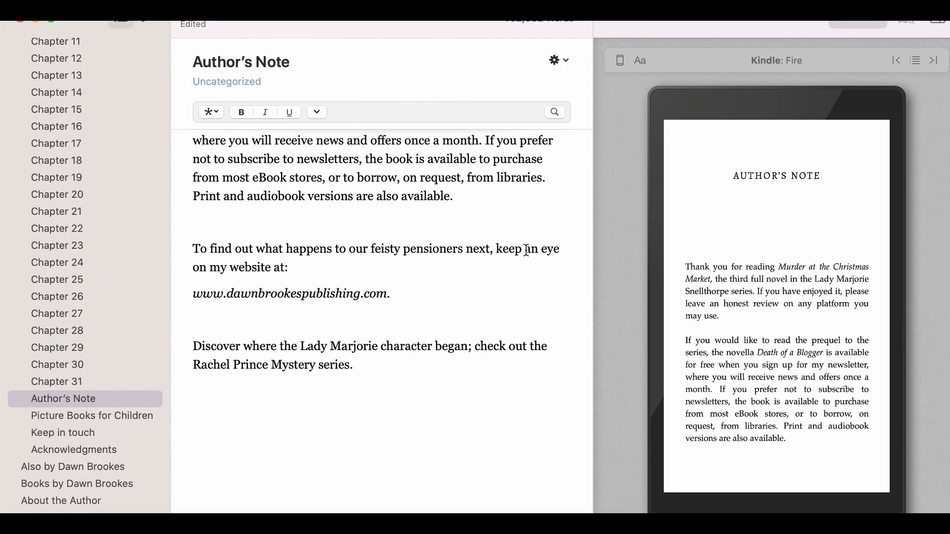
key(super+i)
text(.)
drag(391, 295, 497, 252)
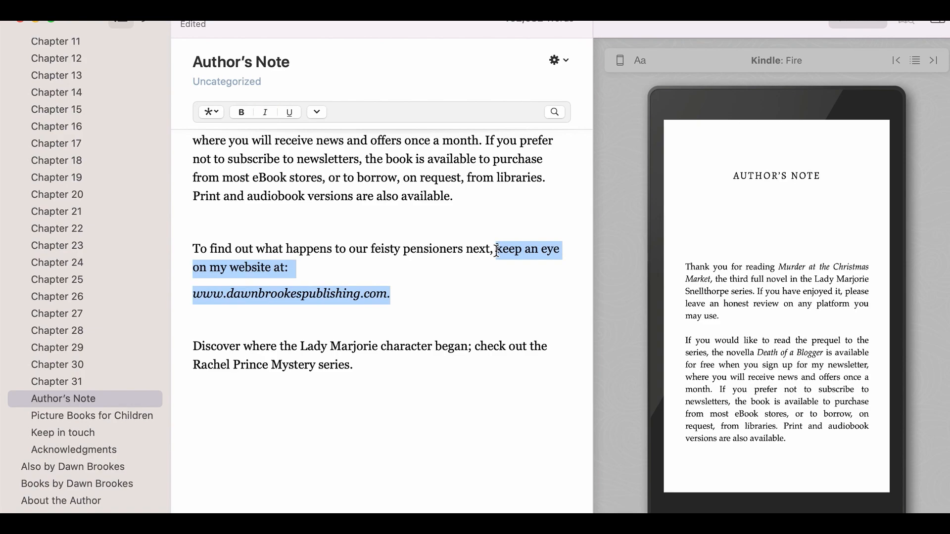
key(BackSpace)
key(BackSpace)
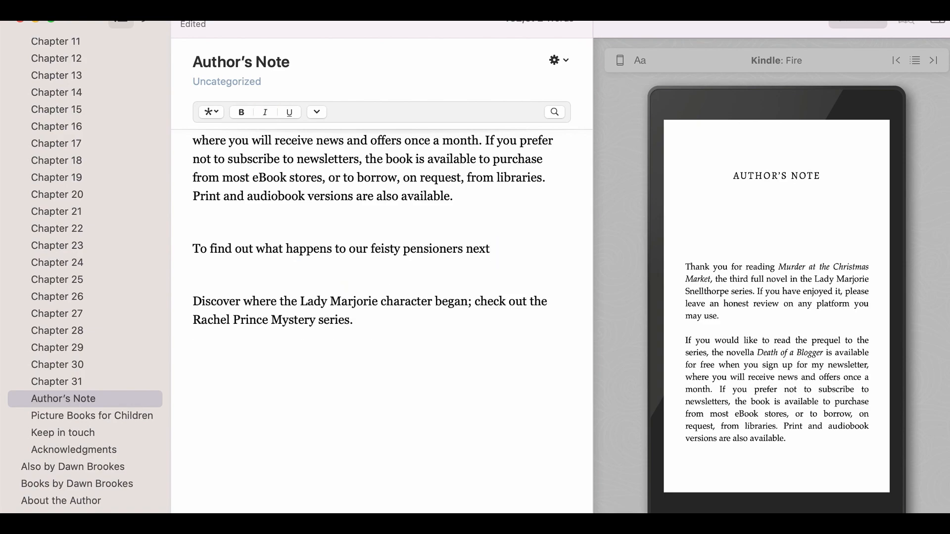
text(check out Murder at a Wimbledon)
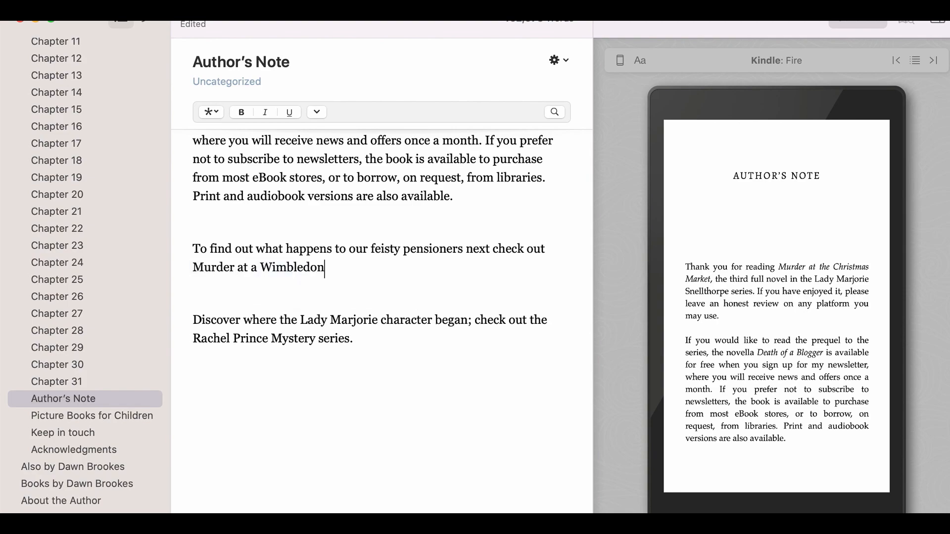
text( Mansion)
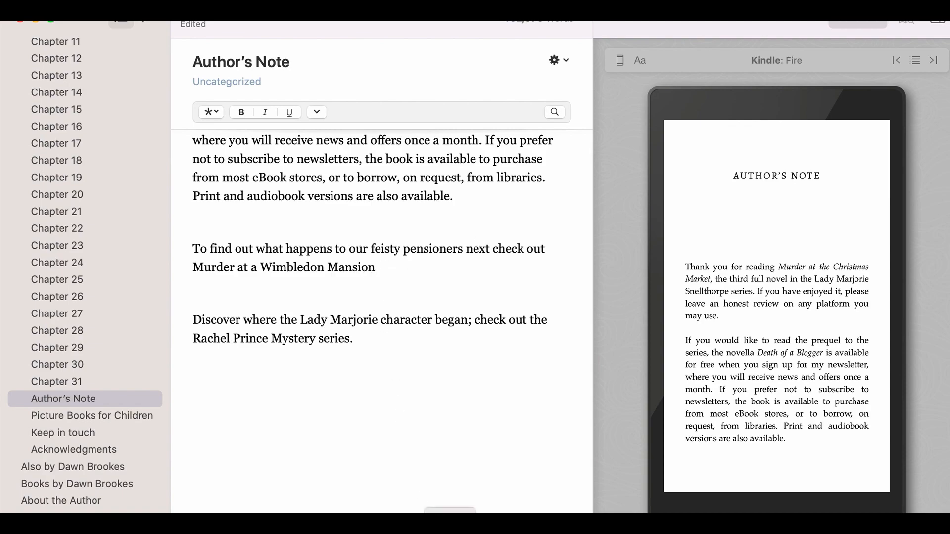
Add a web link to mybook.to/wimbledonmansion on the title Murder at a Wimbledon Mansion in the Author's Note.
drag(375, 267, 191, 268)
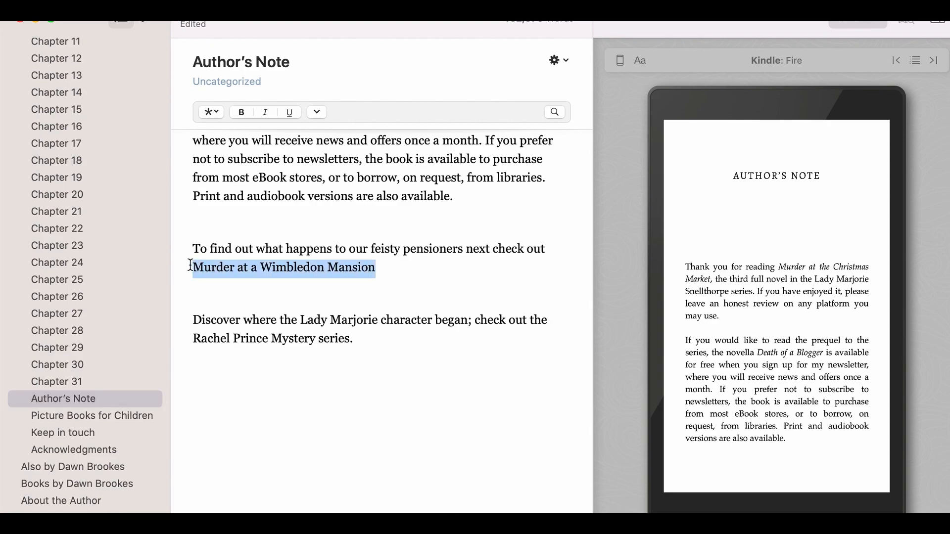
click(212, 112)
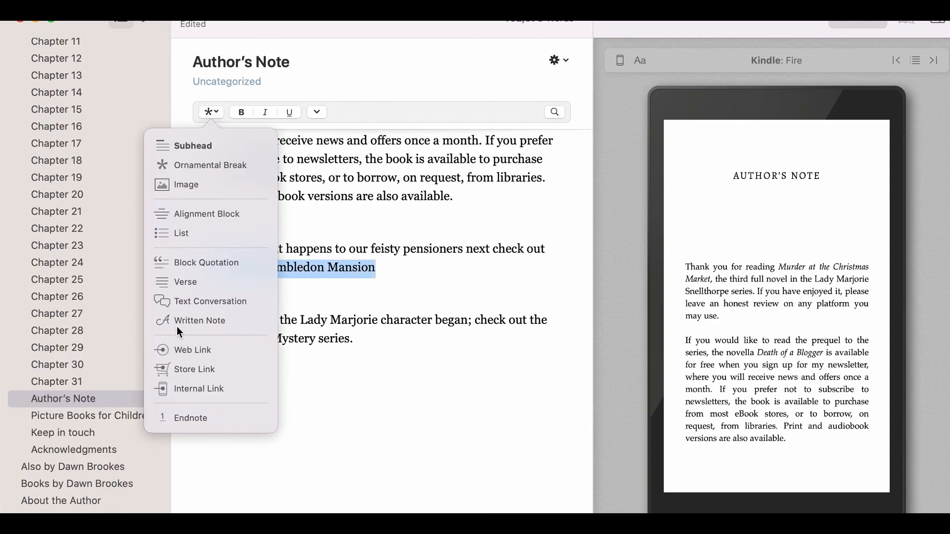
click(186, 351)
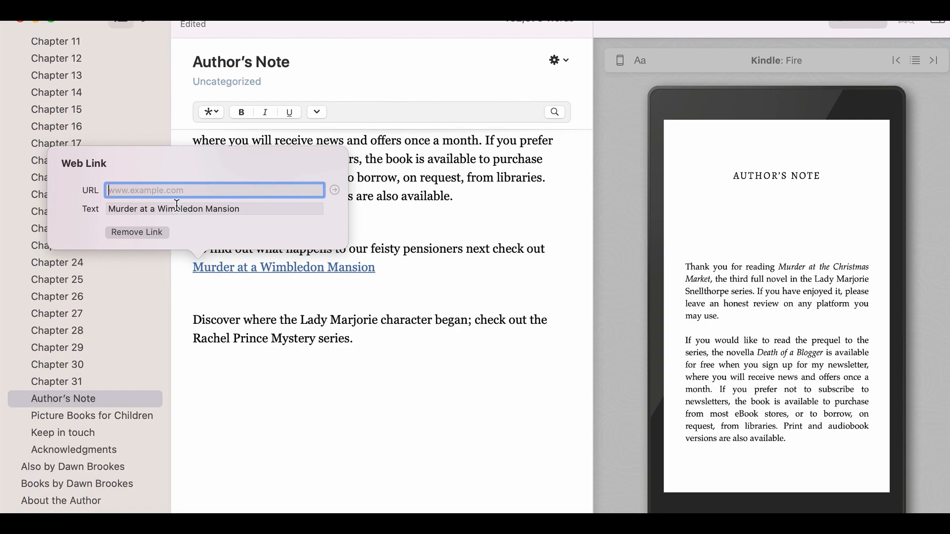
text(mybook.to/wimbledonmansion)
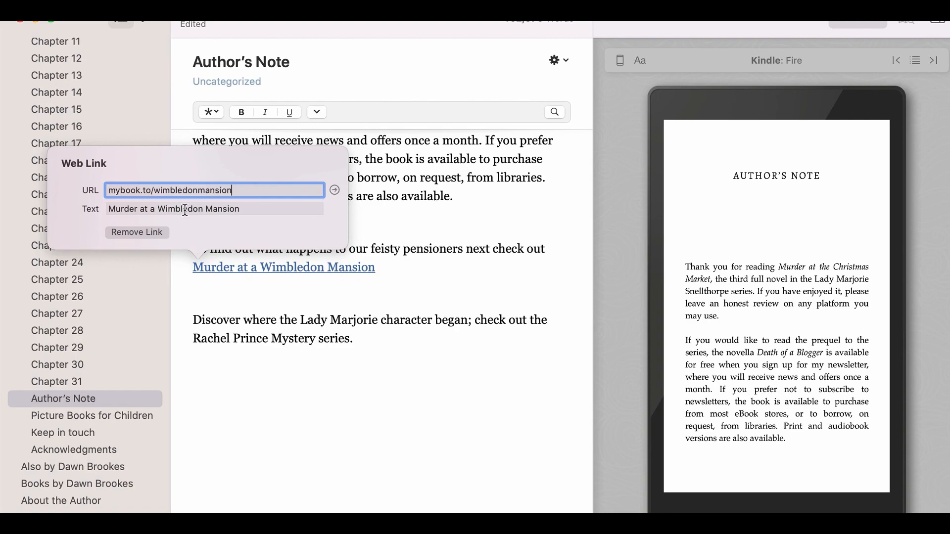
click(464, 278)
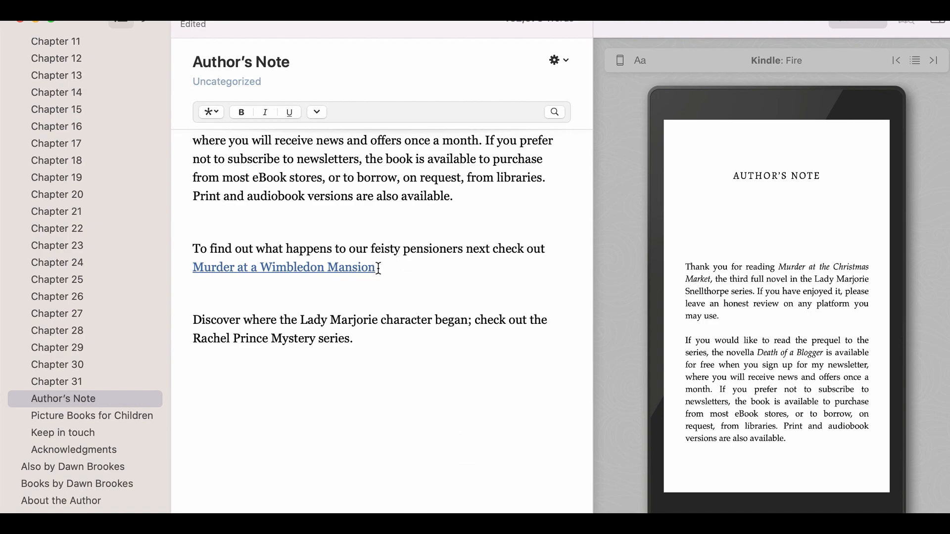
Put the linked title Murder at a Wimbledon Mansion into a centred alignment block on its own line.
drag(377, 268, 194, 268)
click(218, 112)
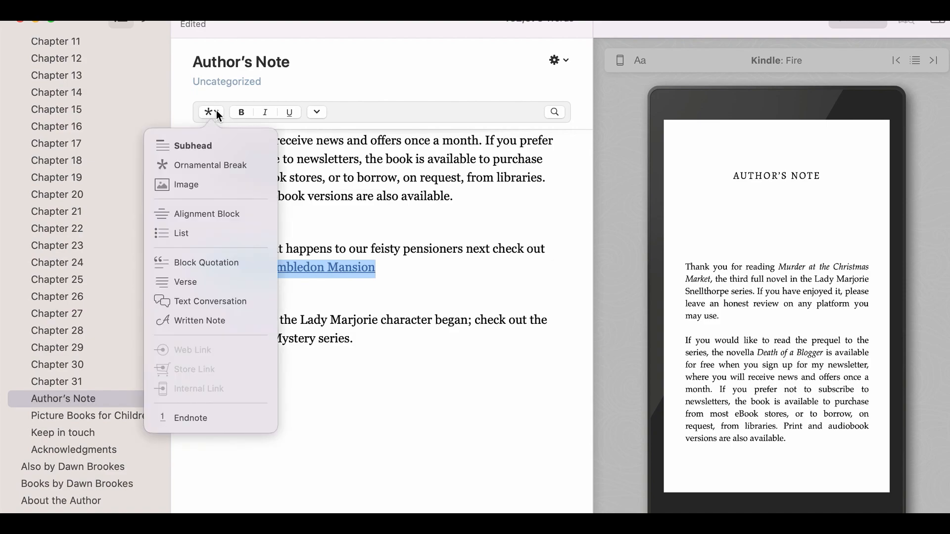
click(204, 218)
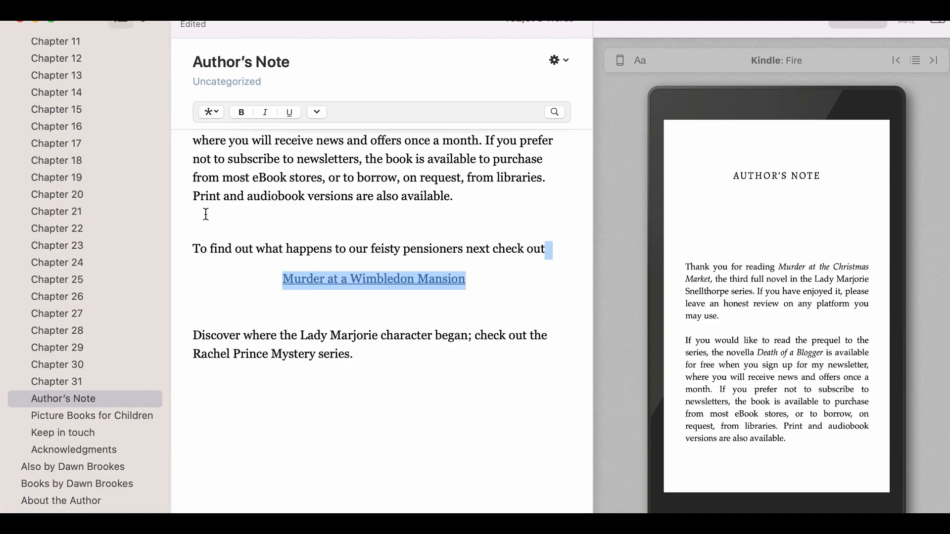
click(471, 286)
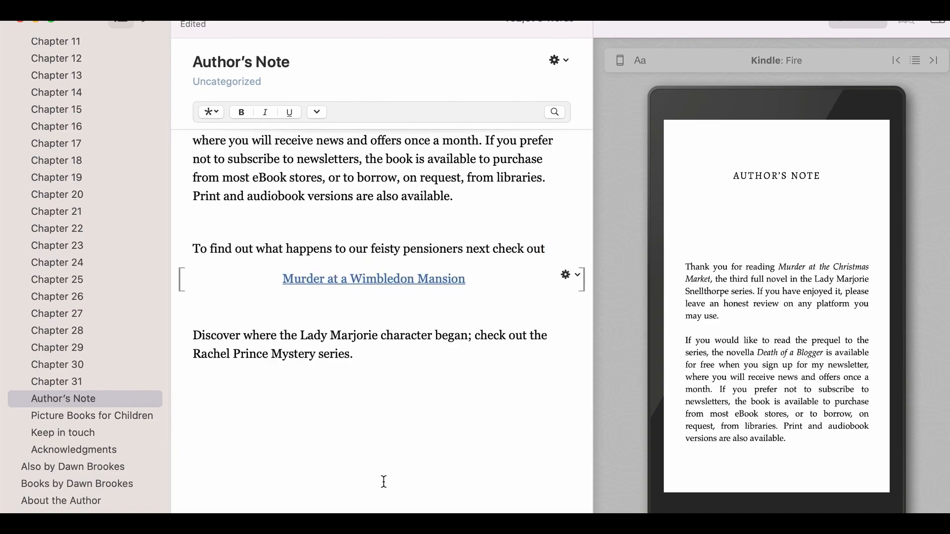
scroll(381, 481, down, 3)
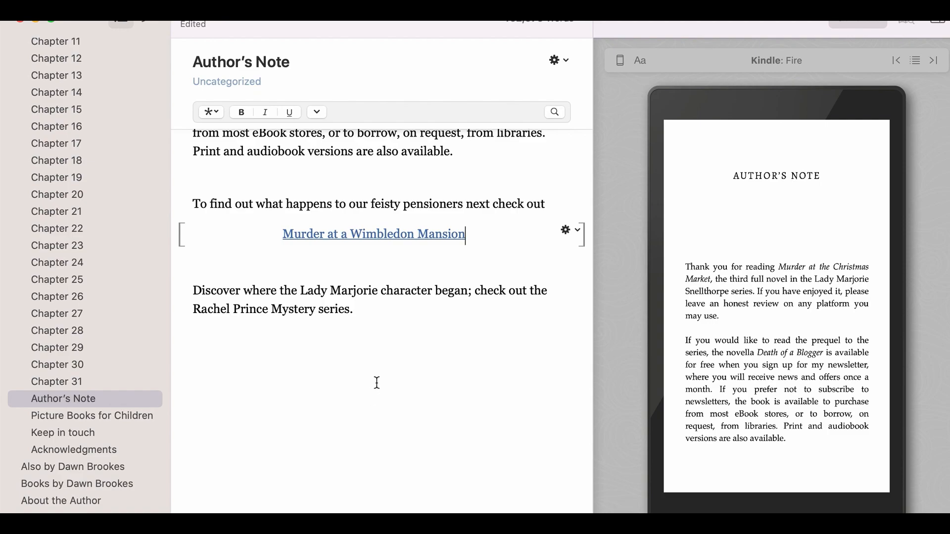
Delete the Picture Books for Children page from the Murder at the Christmas Market volume and detach the reused Keep in touch page.
click(87, 419)
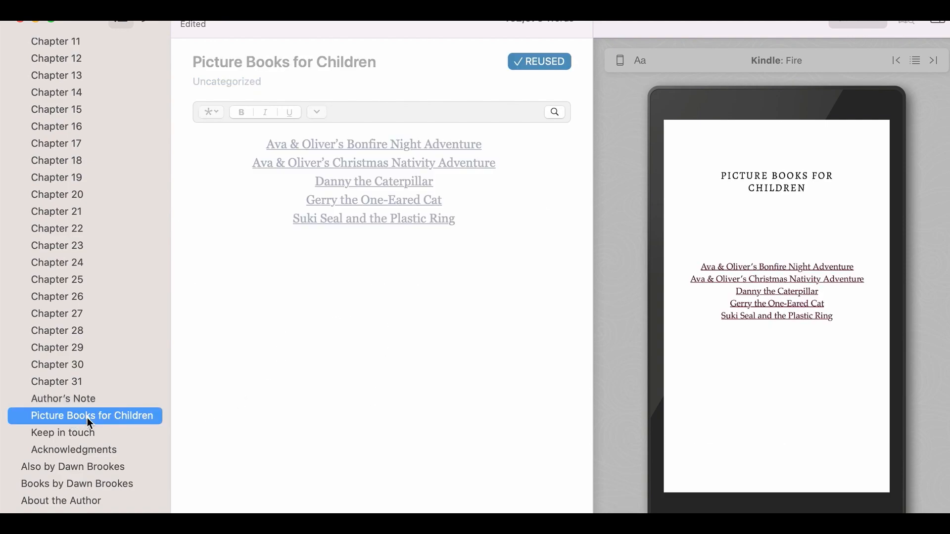
key(BackSpace)
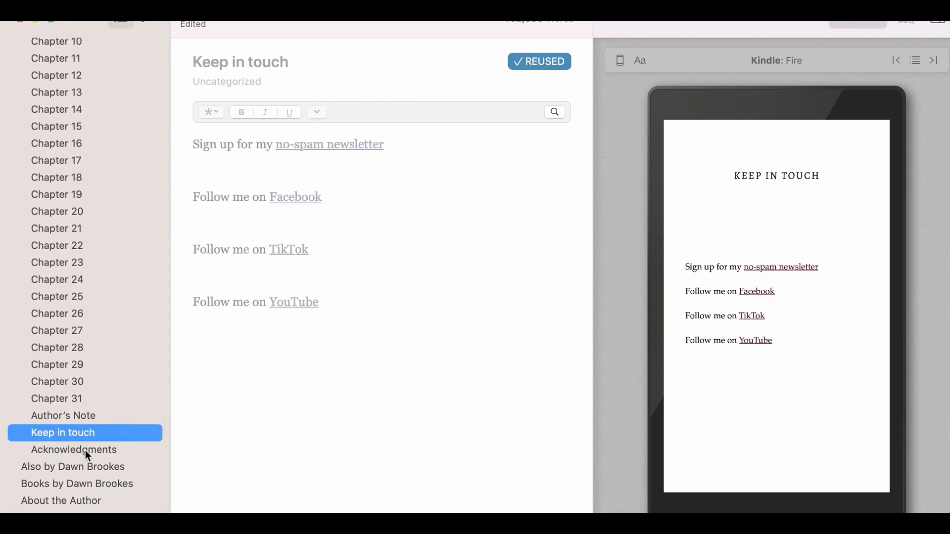
scroll(73, 468, down, 1)
click(542, 64)
click(534, 163)
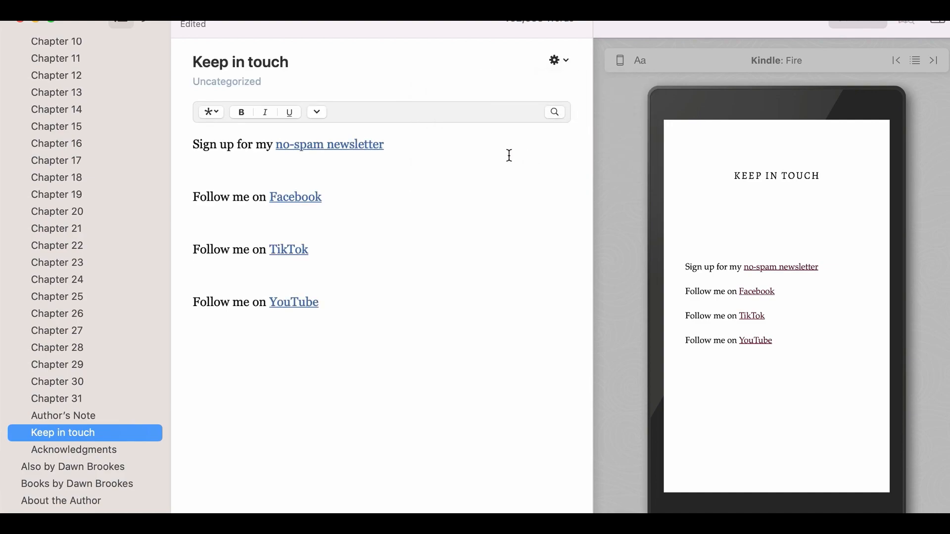
Move the Keep in touch page out of the volume to follow the Also By page, and Acknowledgments to just before About the Author.
click(70, 417)
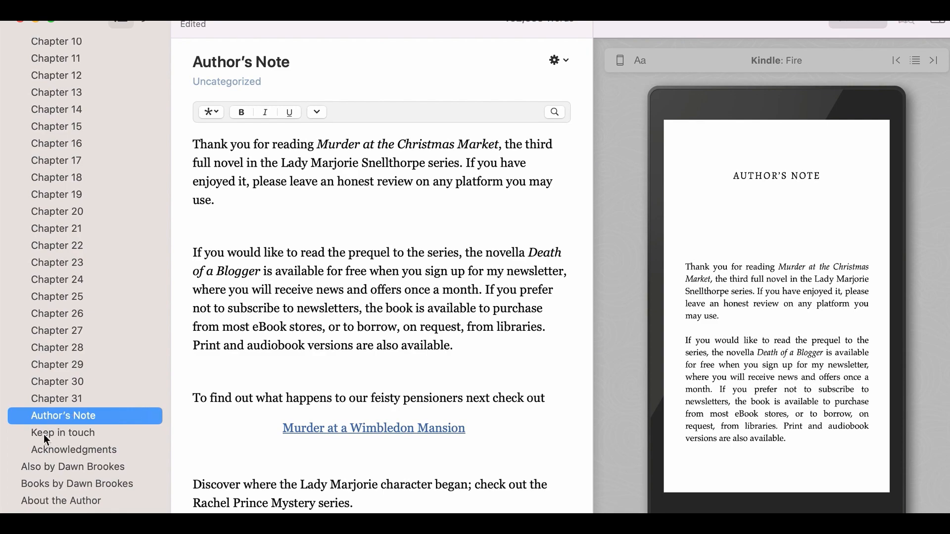
click(69, 438)
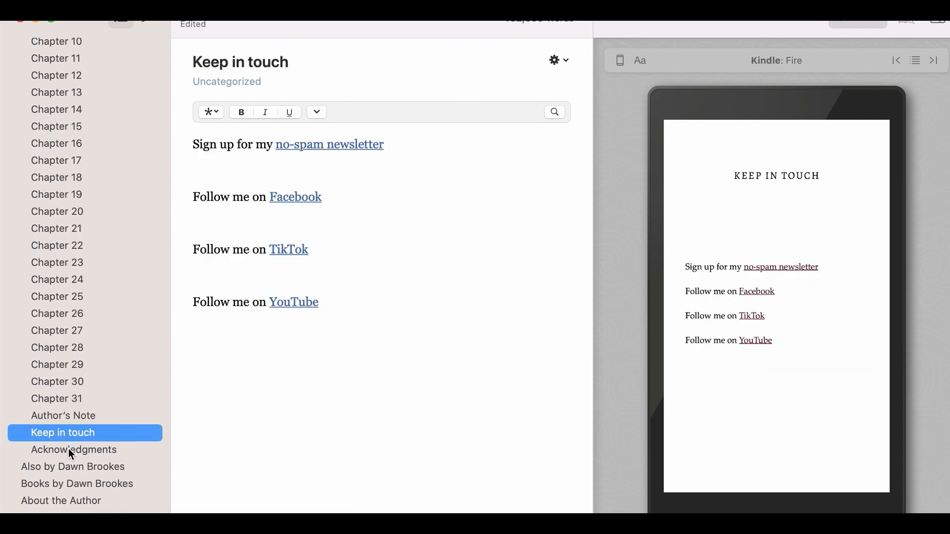
drag(62, 434, 56, 476)
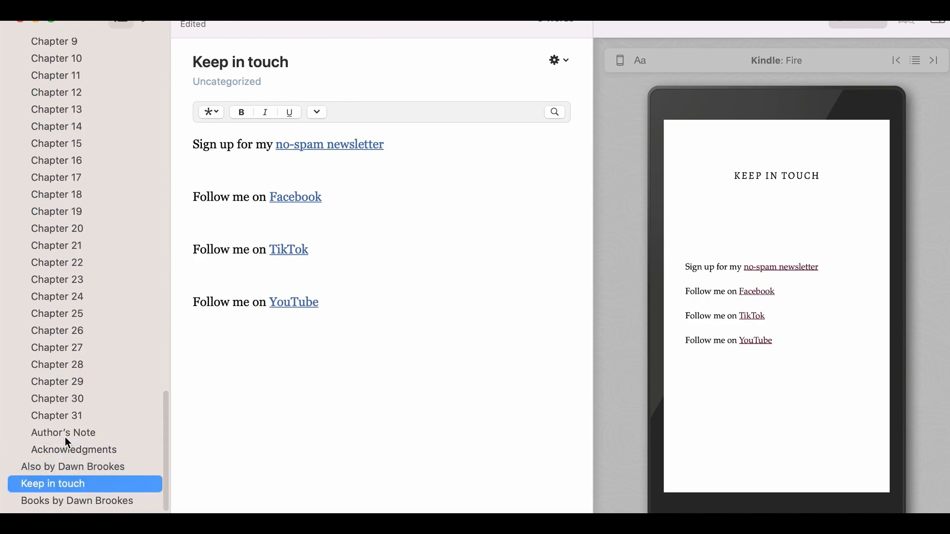
scroll(63, 427, down, 1)
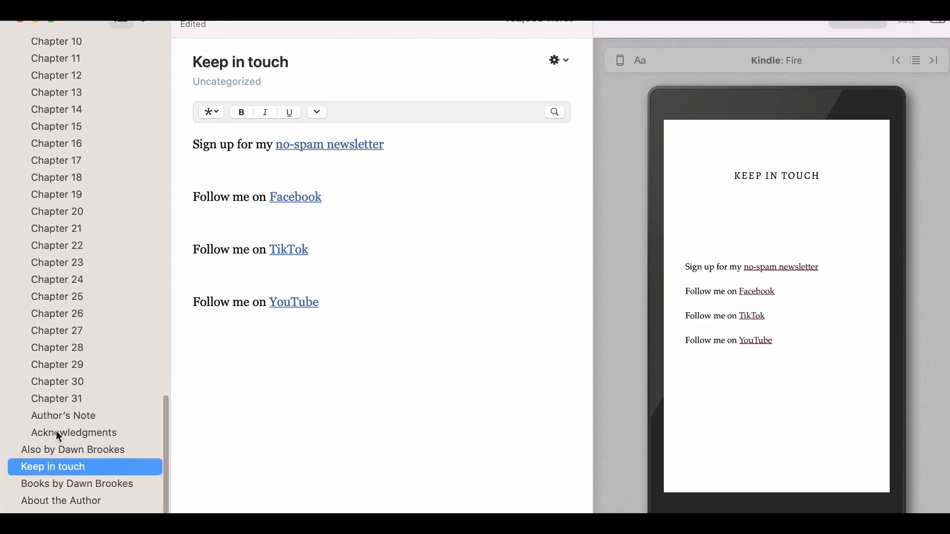
drag(56, 434, 52, 490)
scroll(60, 447, down, 1)
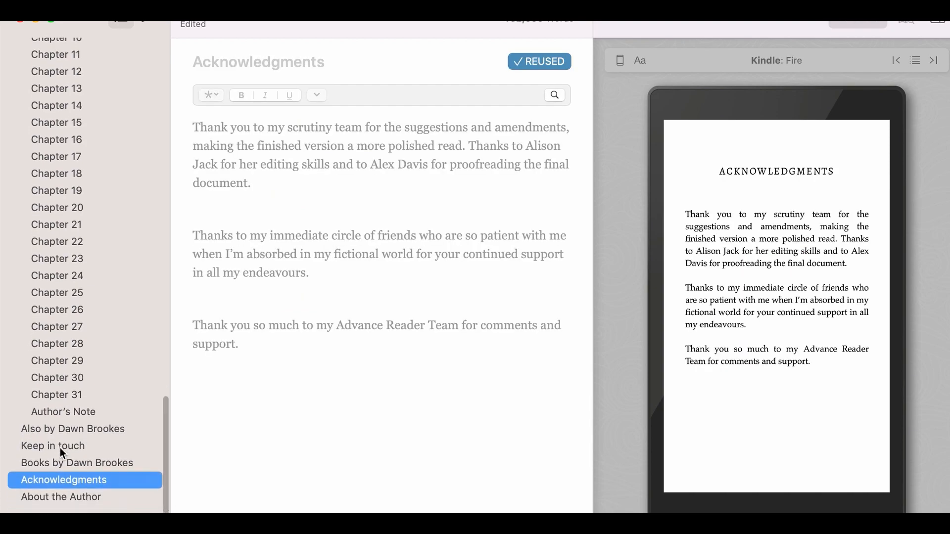
Detach the reused Also By page and replace the "(Preorder)" label after Murder at a Wimbledon Mansion with "#4".
click(58, 434)
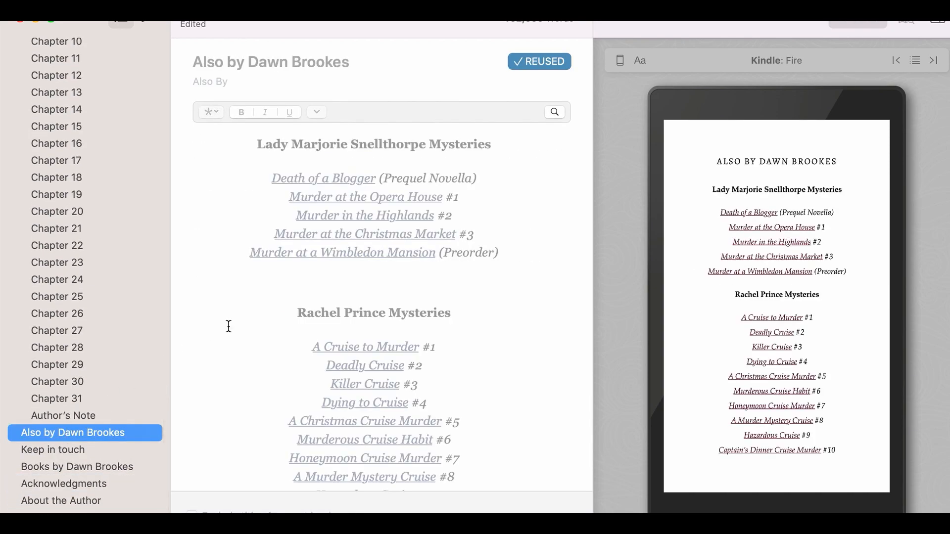
click(551, 64)
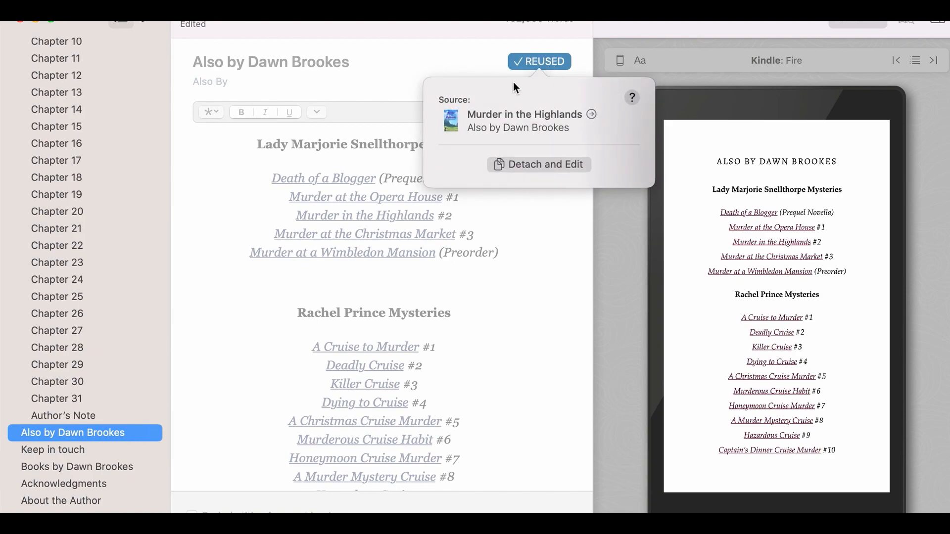
click(539, 163)
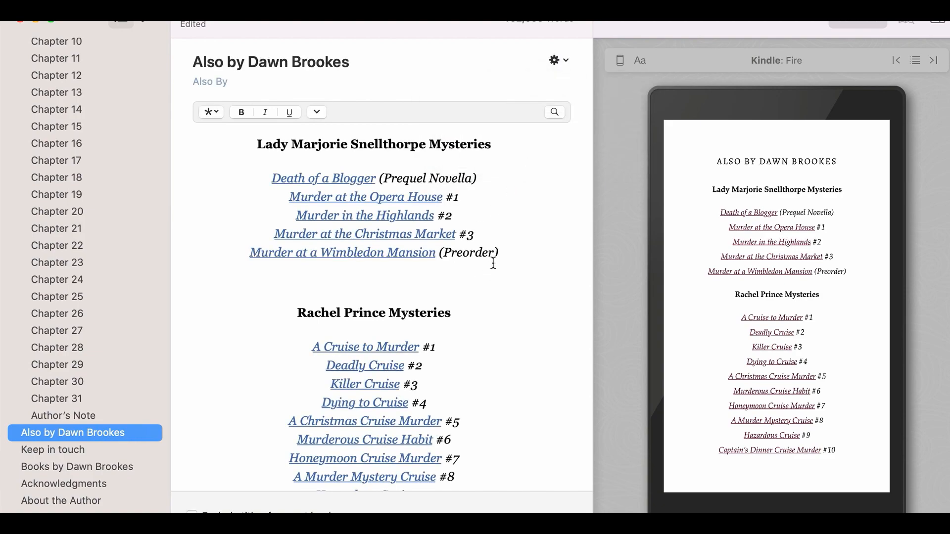
click(500, 253)
key(BackSpace)
key(BackSpace)
key(BackSpace)
key(BackSpace)
key(BackSpace)
key(BackSpace)
key(BackSpace)
key(BackSpace)
key(BackSpace)
key(BackSpace)
text(#4)
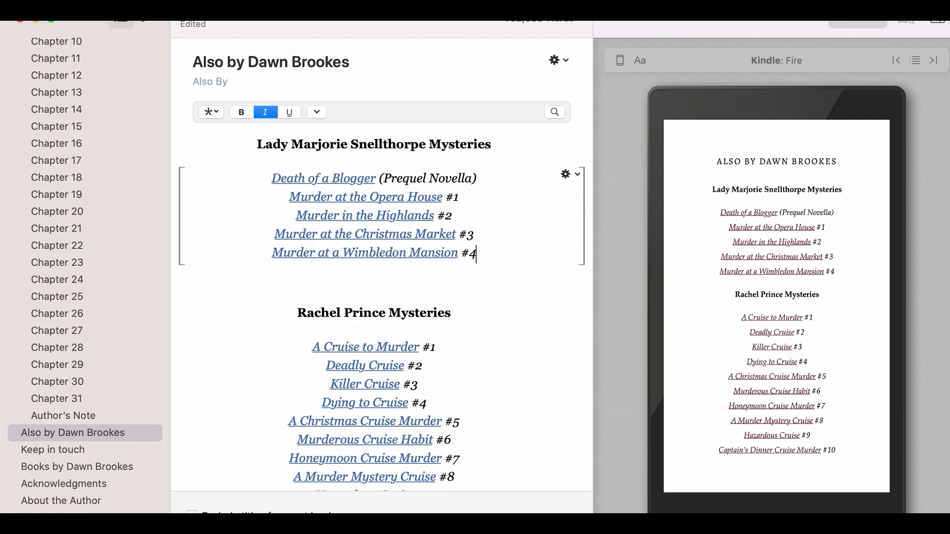
Add the line "Murder in a Care Home #5" at the end of the Lady Marjorie Snellthorpe Mysteries list.
key(Return)
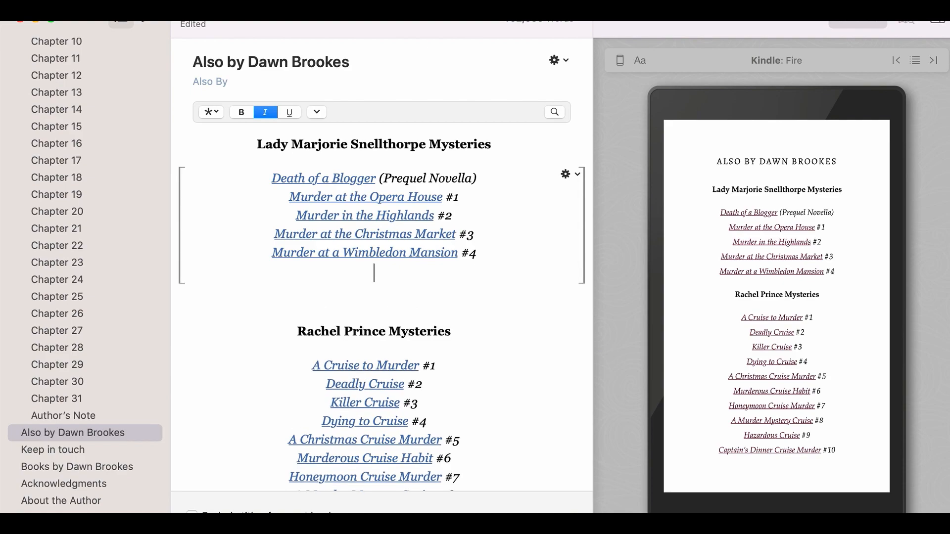
text(Murder )
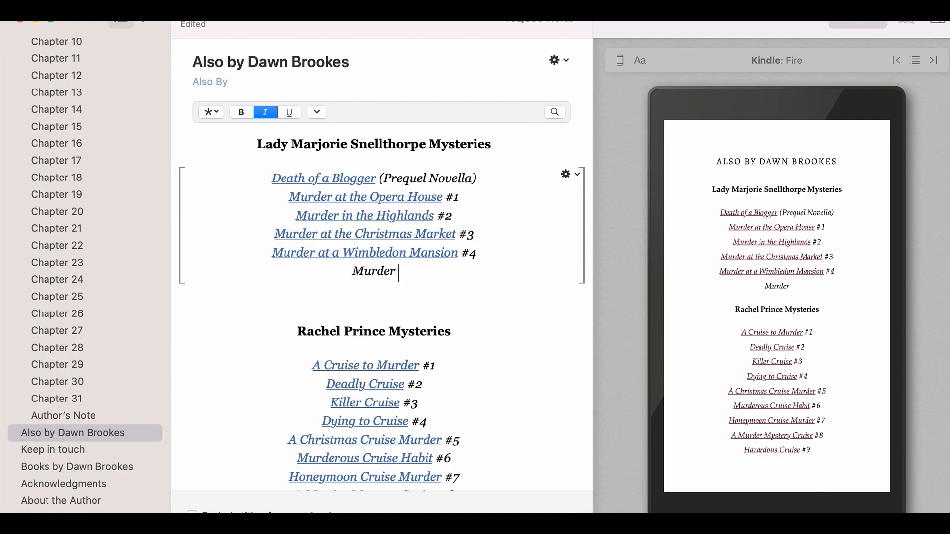
text(in a Car)
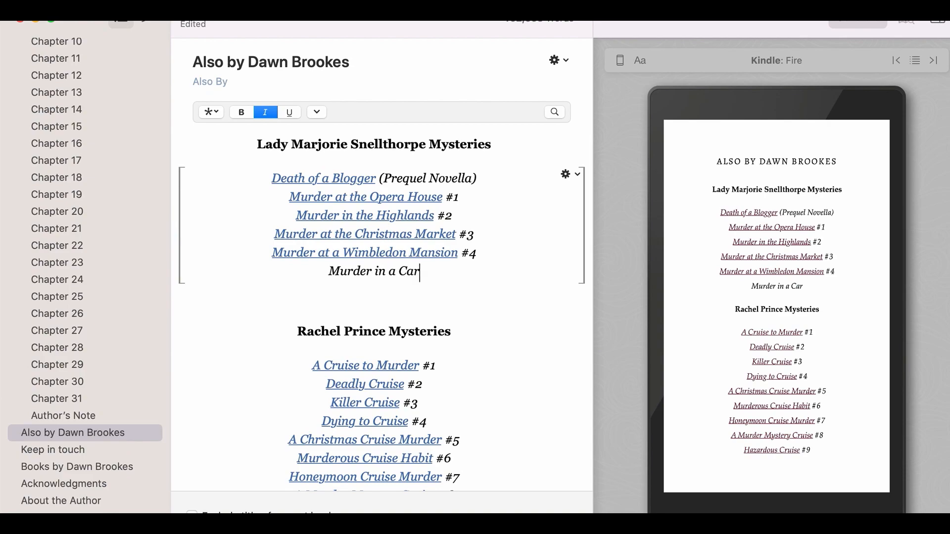
text(e Home)
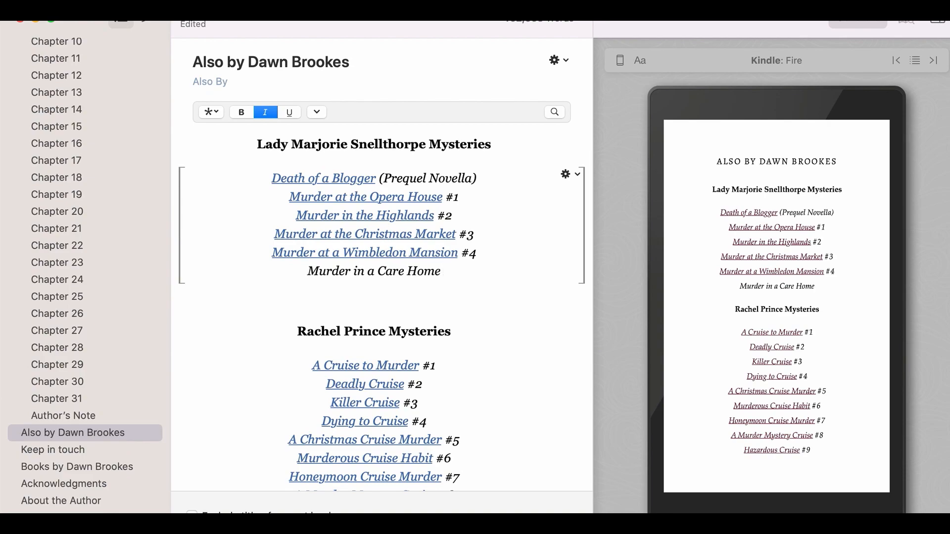
text( #5)
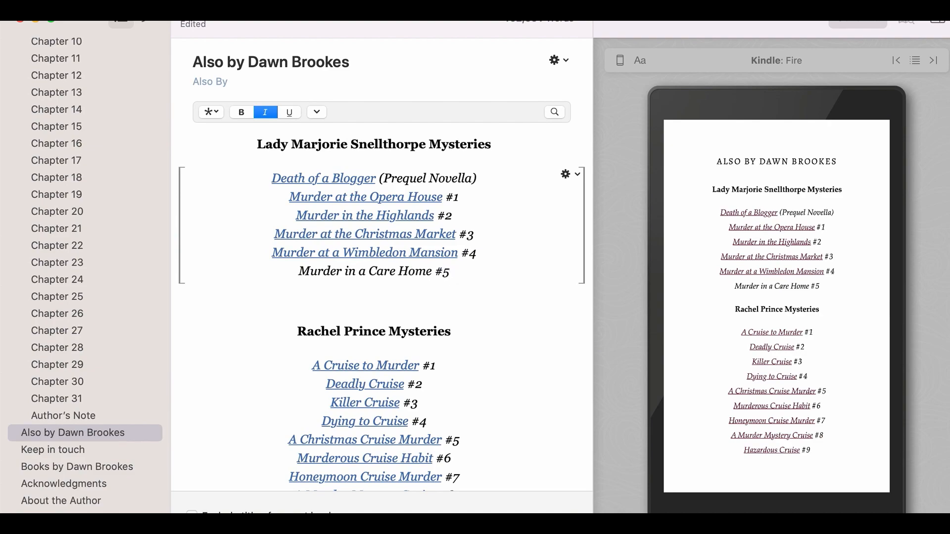
text( ()
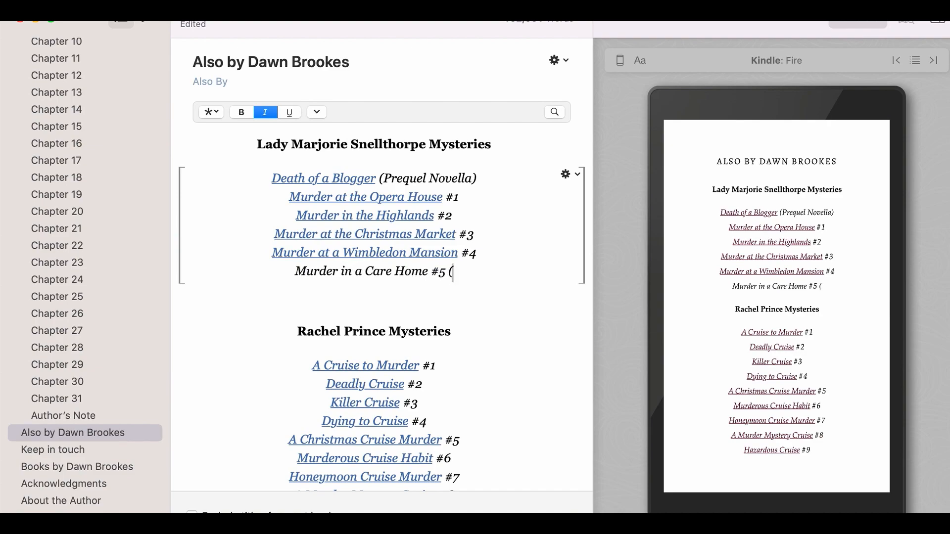
key(BackSpace)
key(BackSpace)
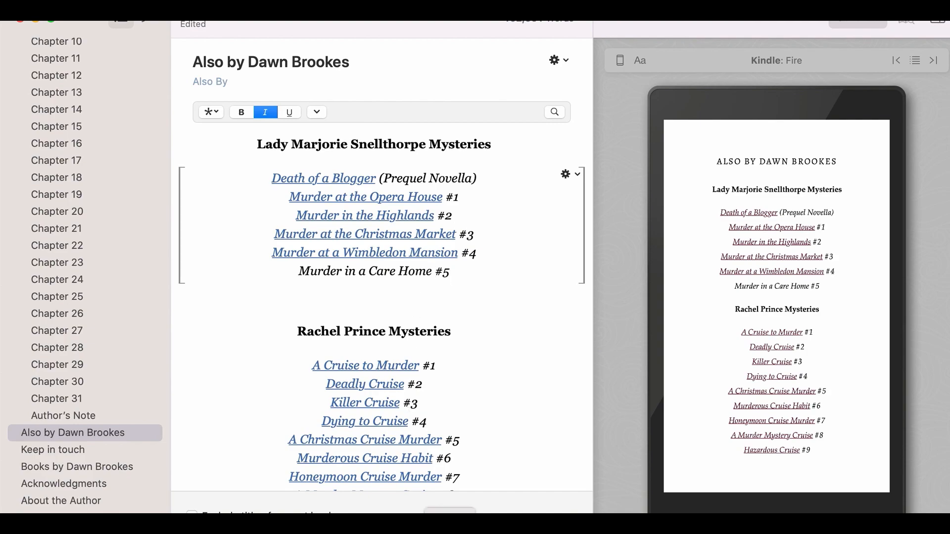
drag(432, 271, 297, 269)
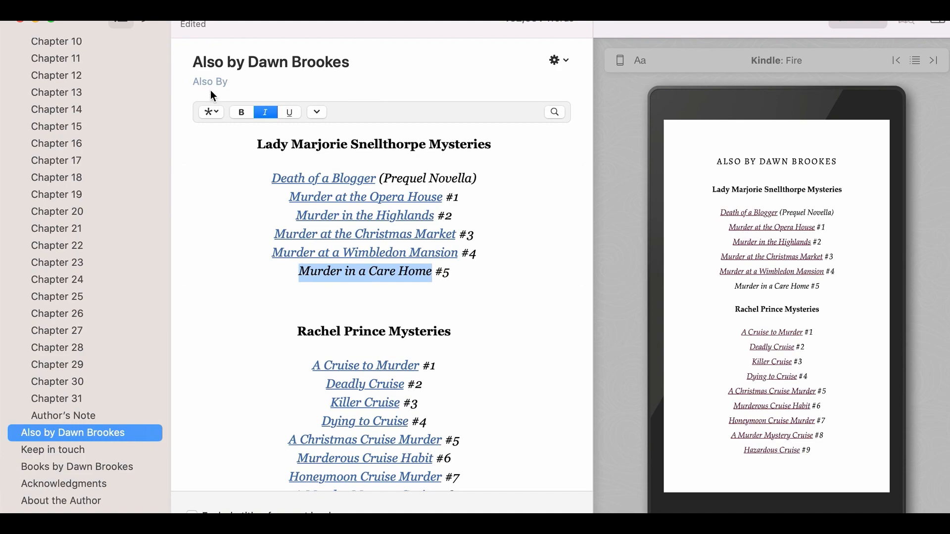
click(215, 115)
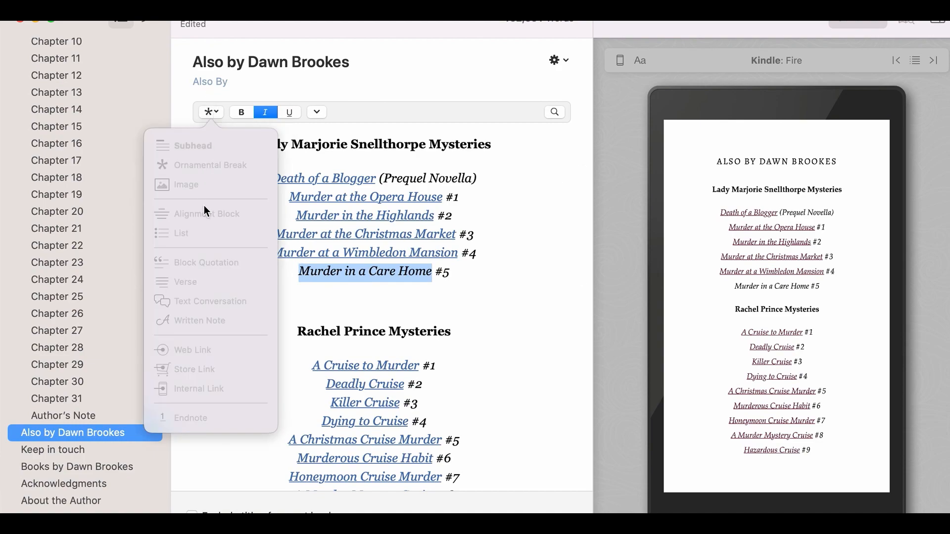
click(385, 296)
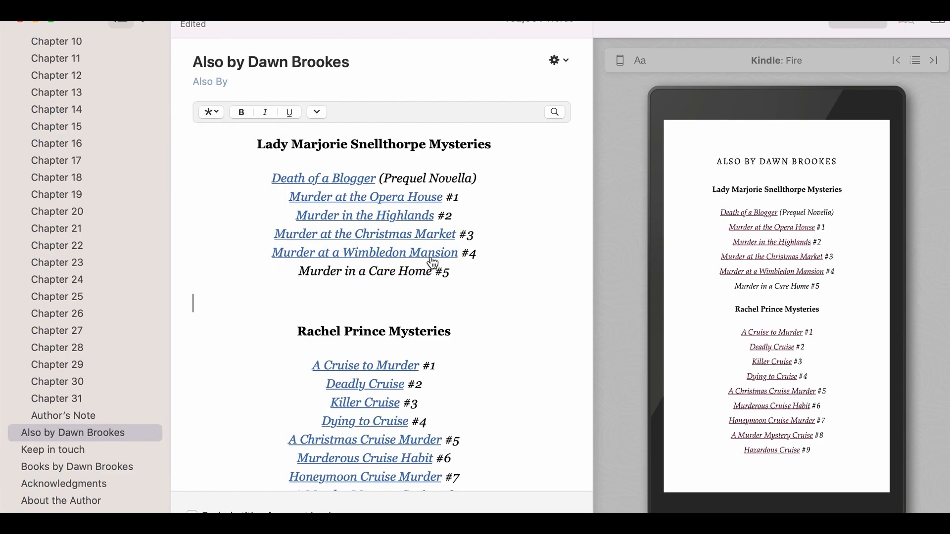
drag(432, 271, 298, 271)
click(218, 111)
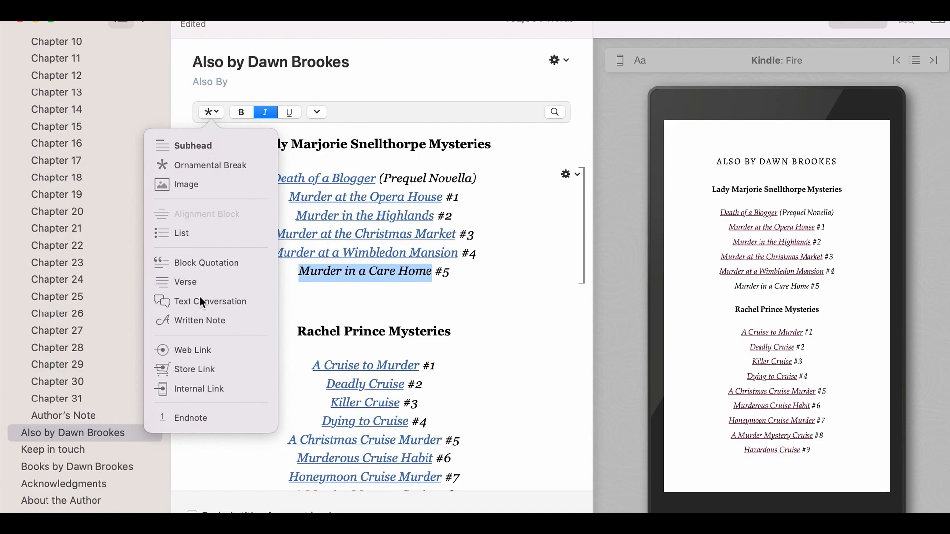
click(202, 346)
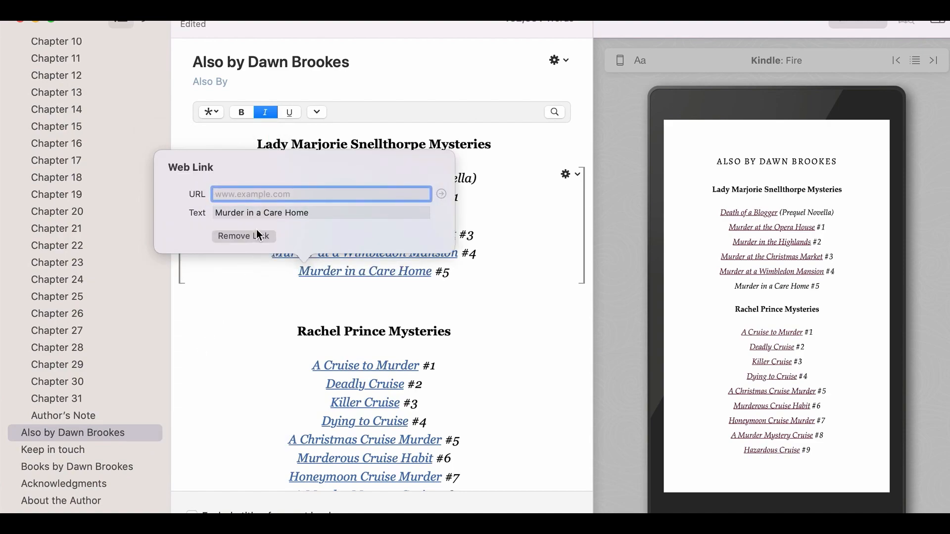
text(https://mybook.to/murderincarehome)
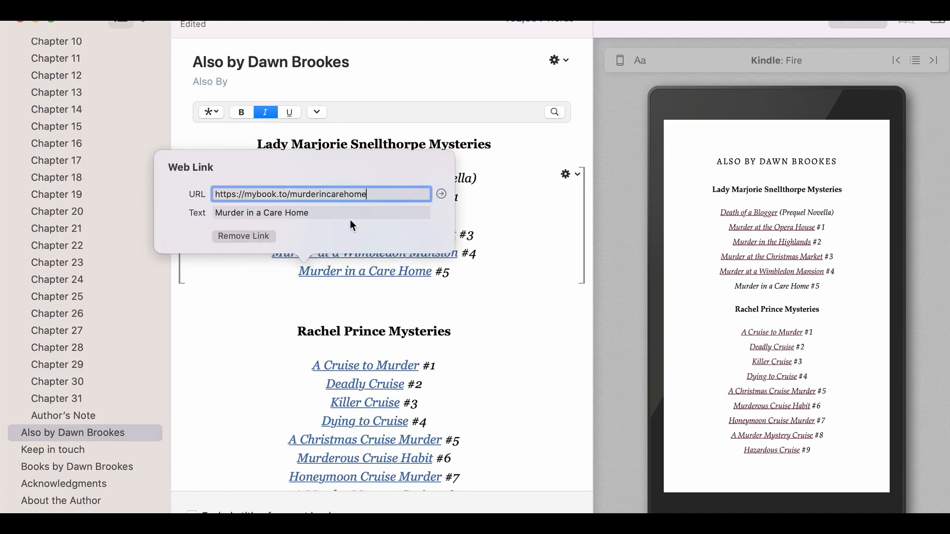
key(Return)
click(544, 310)
Remove the "(Preorder)" label after Treacherous Cruise Flirtation in the Rachel Prince Mysteries list.
scroll(495, 330, down, 6)
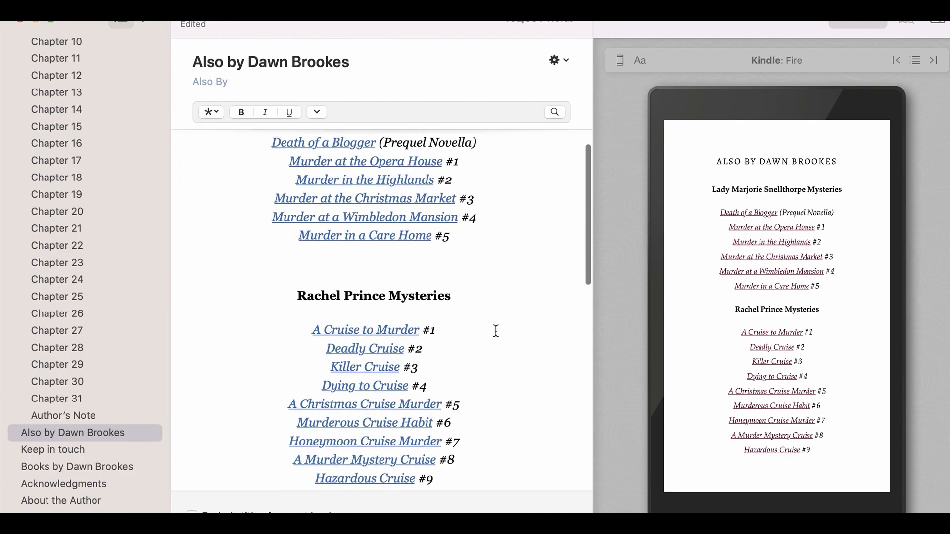
click(479, 380)
key(BackSpace)
key(BackSpace)
key(BackSpace)
key(BackSpace)
key(BackSpace)
key(BackSpace)
key(BackSpace)
key(BackSpace)
key(BackSpace)
key(BackSpace)
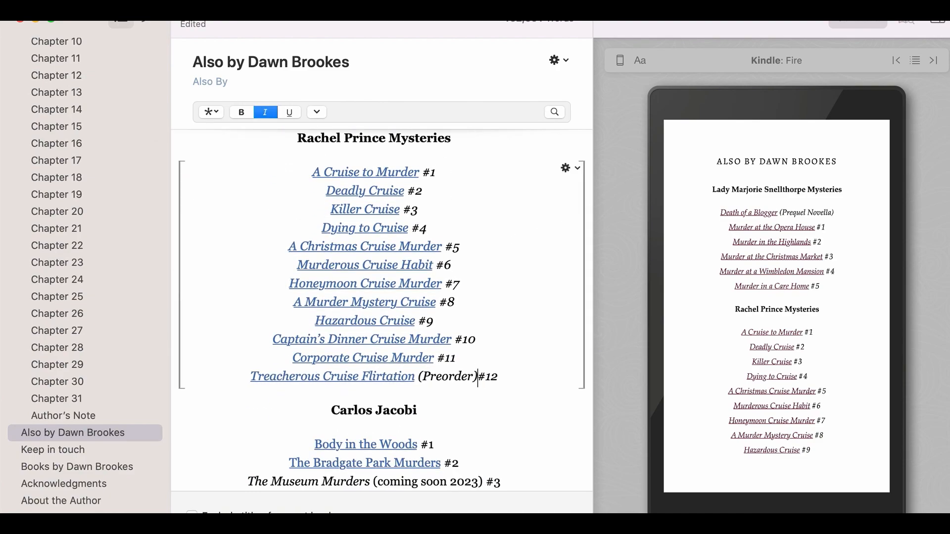
key(BackSpace)
key(BackSpace)
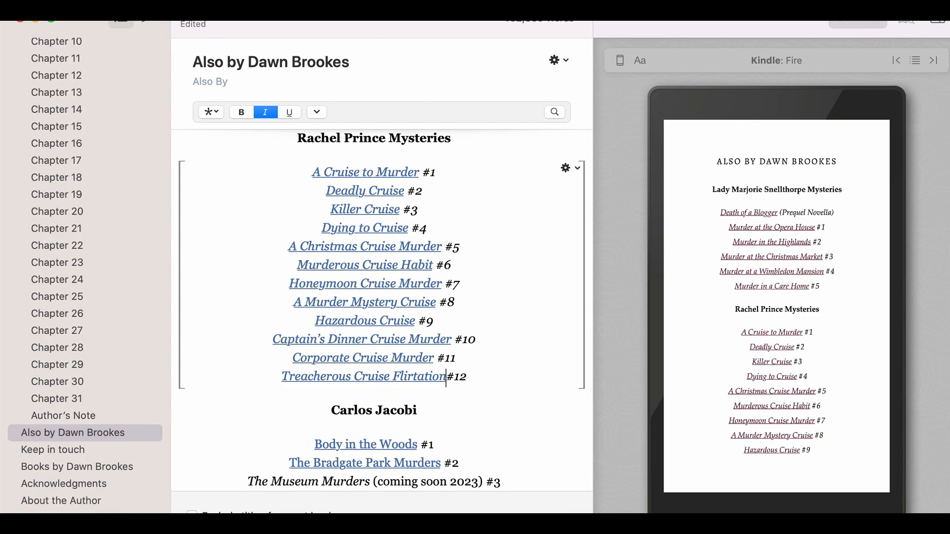
Add the line "Toxic Cruise Cocktail #13" at the end of the Rachel Prince Mysteries list.
click(478, 377)
key(Return)
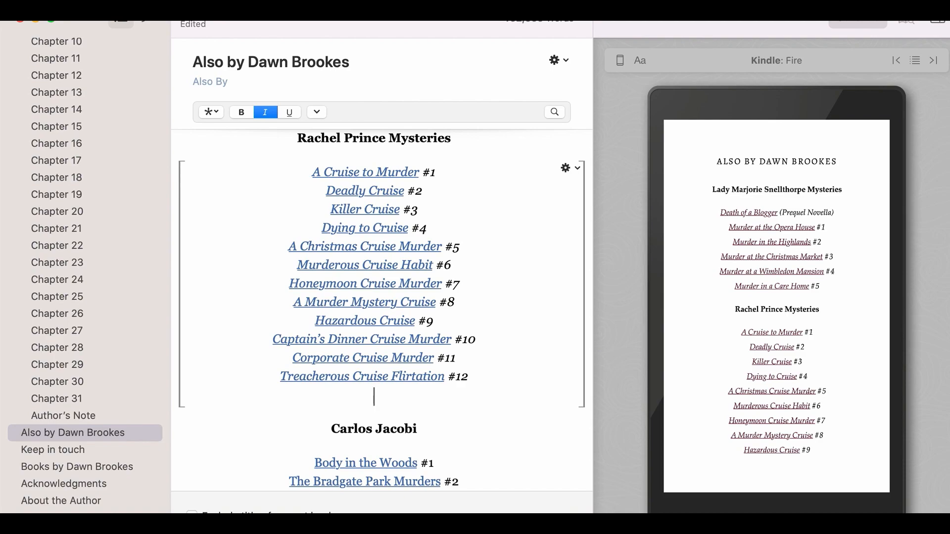
text(Toxix)
key(BackSpace)
key(BackSpace)
text(c Cruise)
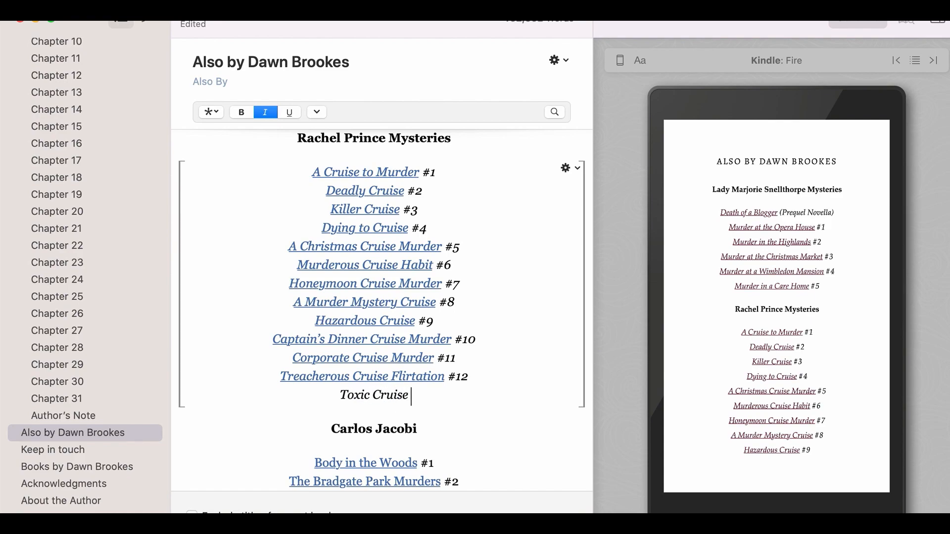
text( Cocktail)
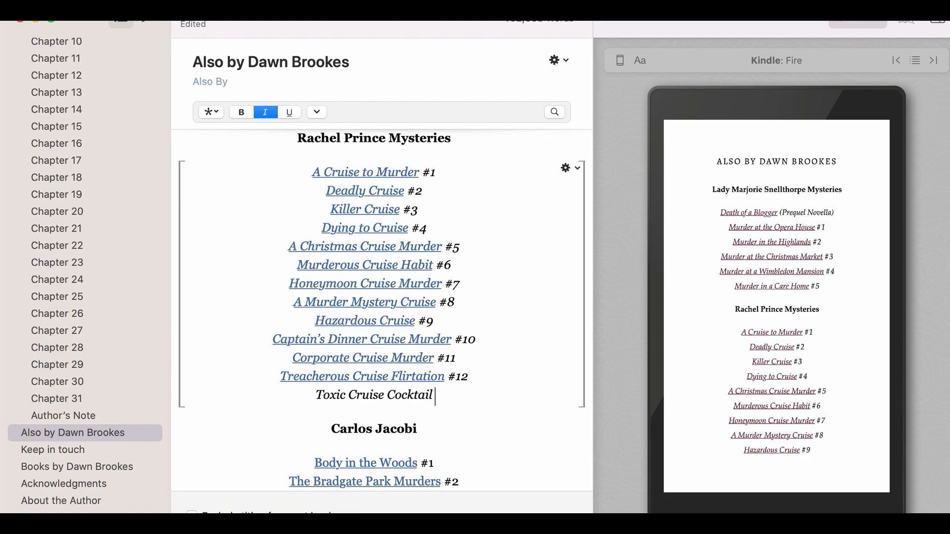
text( #13)
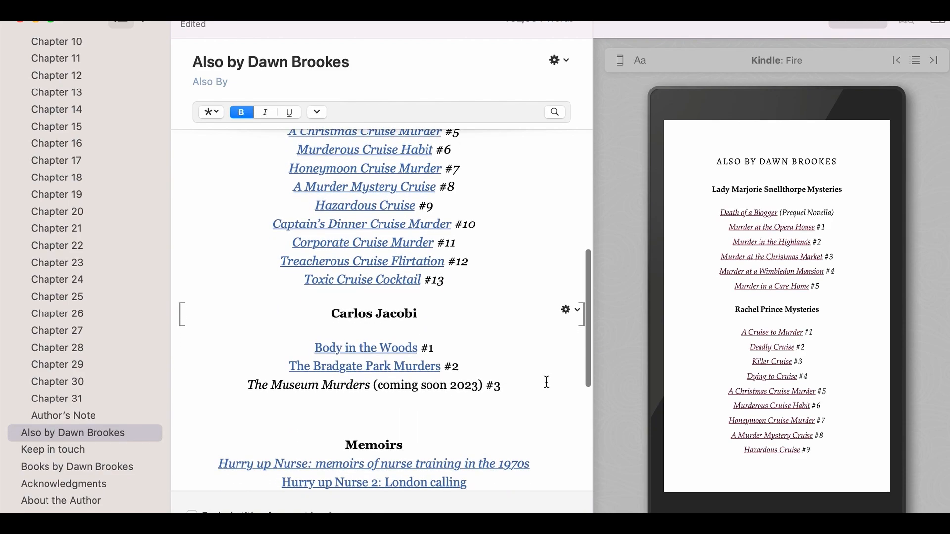
Remove "(coming soon 2023)" from The Museum Murders entry in the Carlos Jacobi list.
scroll(483, 297, down, 2)
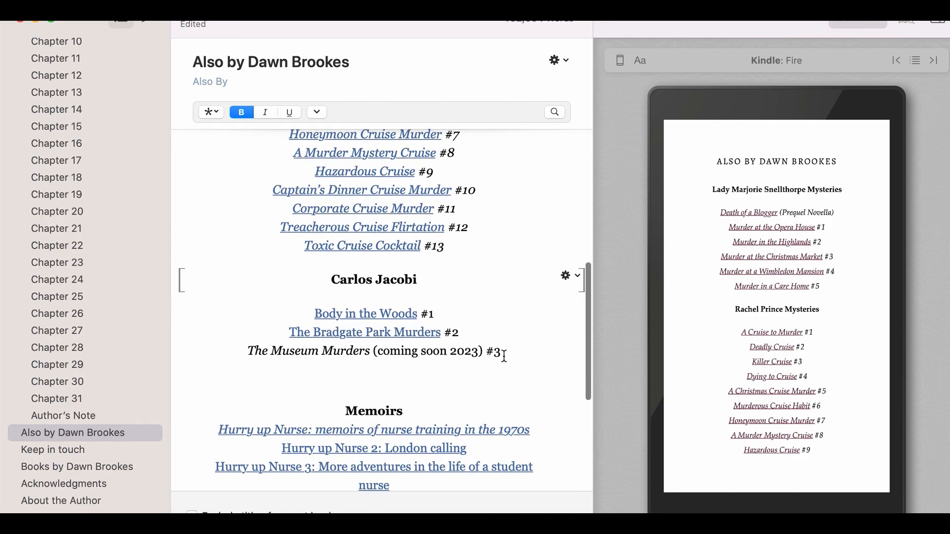
click(484, 352)
key(BackSpace)
key(BackSpace)
key(BackSpace)
key(BackSpace)
key(BackSpace)
key(BackSpace)
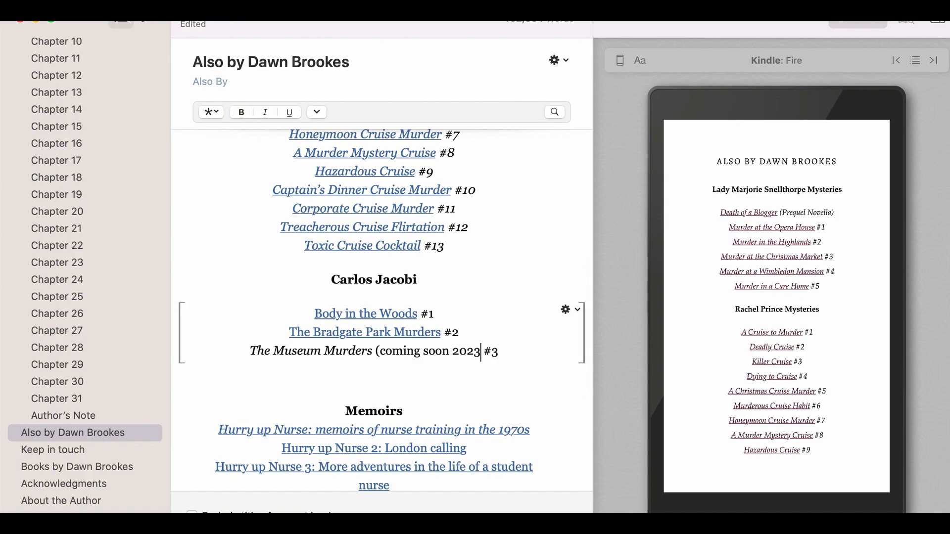
key(BackSpace)
key(BackSpace)
key(BackSpace)
key(BackSpace)
key(BackSpace)
key(BackSpace)
key(BackSpace)
key(BackSpace)
key(BackSpace)
key(BackSpace)
key(BackSpace)
key(BackSpace)
key(BackSpace)
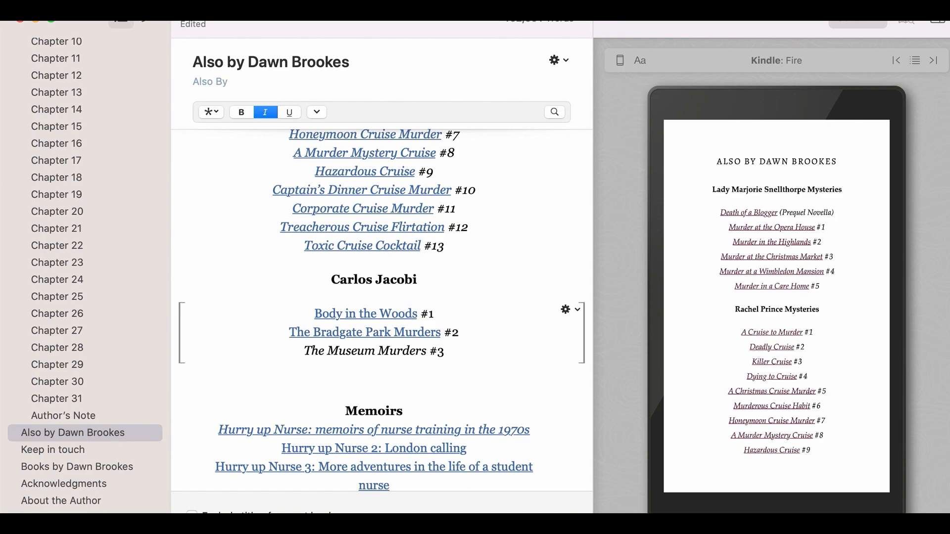
Detach the reused Acknowledgments page from its source book so that it can be edited.
scroll(405, 387, down, 2)
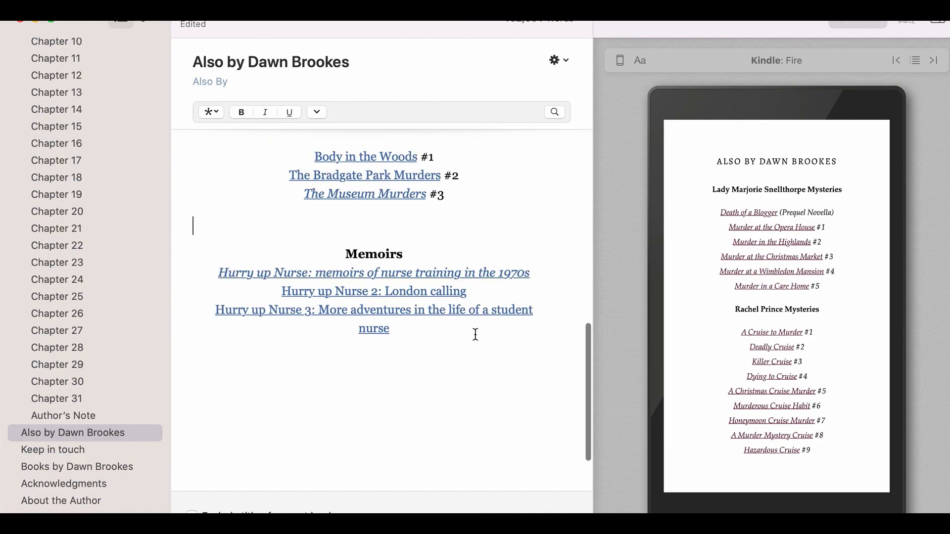
scroll(475, 334, down, 2)
scroll(475, 335, down, 1)
scroll(475, 334, up, 1)
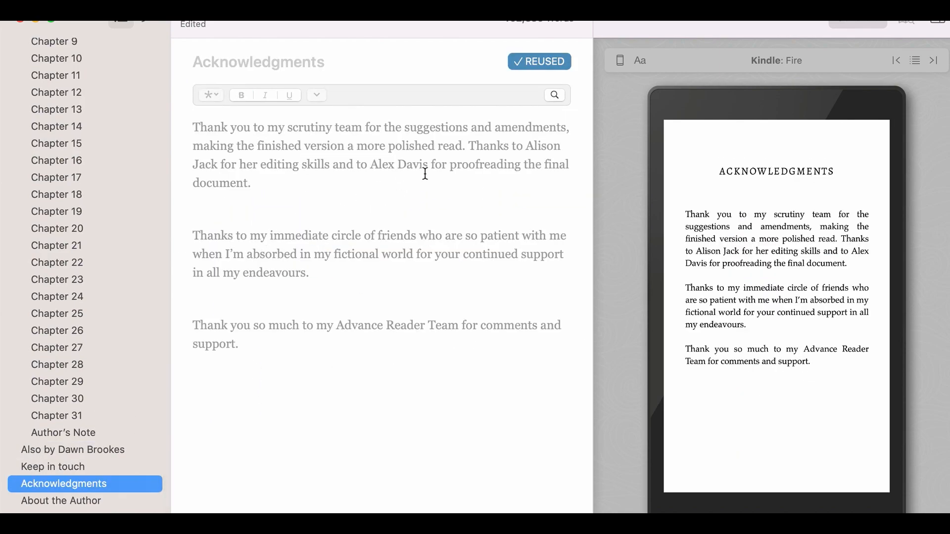
click(545, 59)
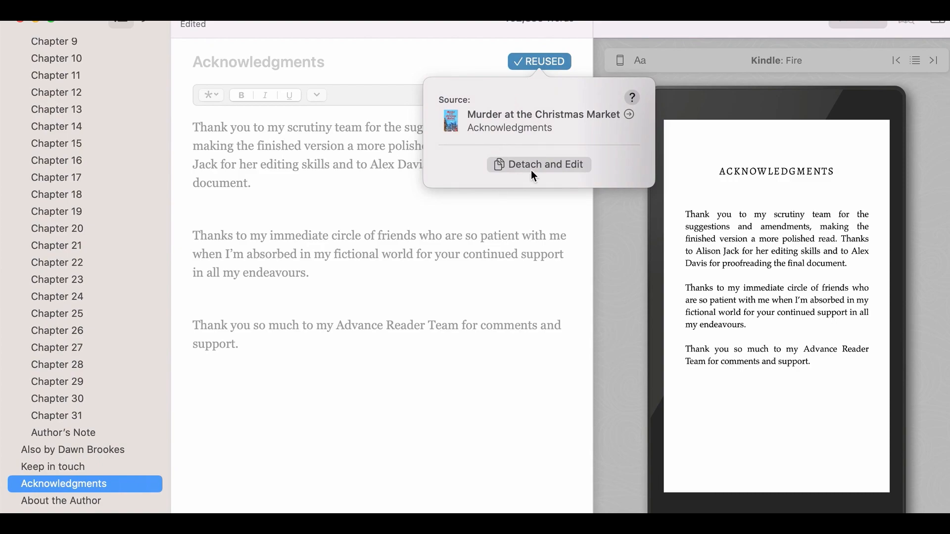
click(542, 164)
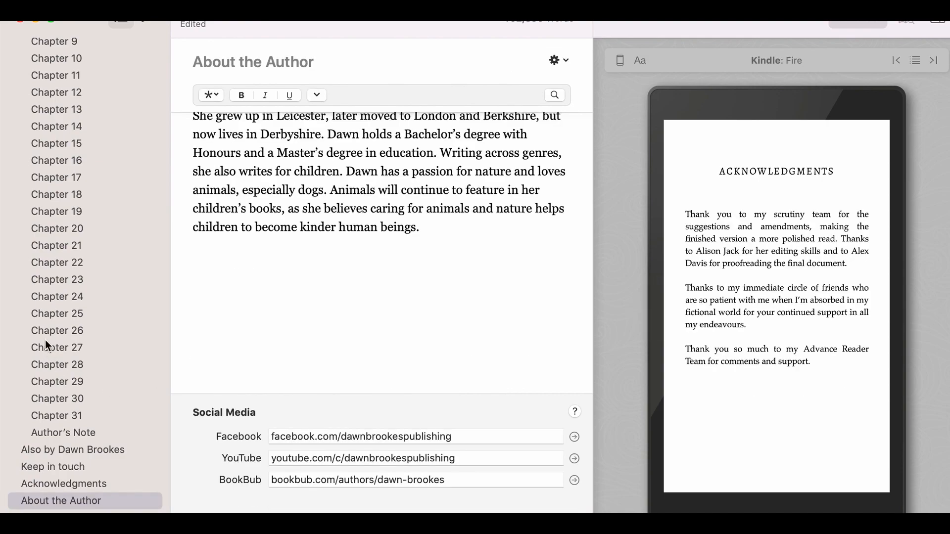
Append "Book 1" to the subtitle of the Murder at the Opera House volume and "Book 2" to that of Murder in the Highlands.
scroll(46, 345, up, 15)
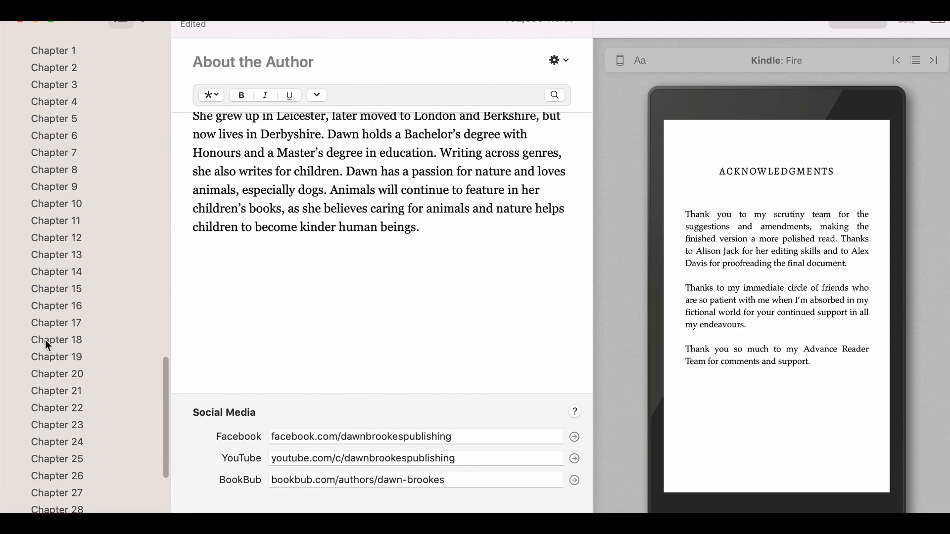
scroll(45, 341, up, 20)
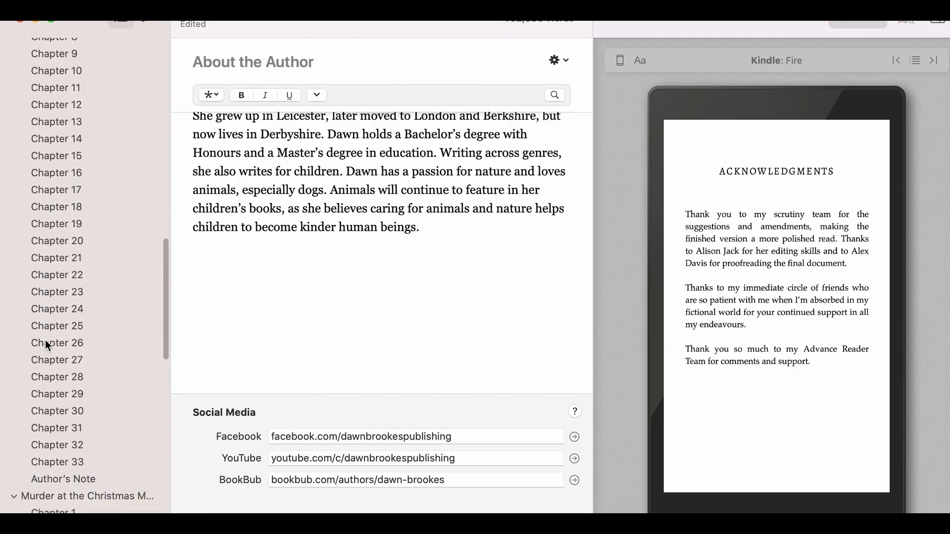
scroll(46, 340, up, 5)
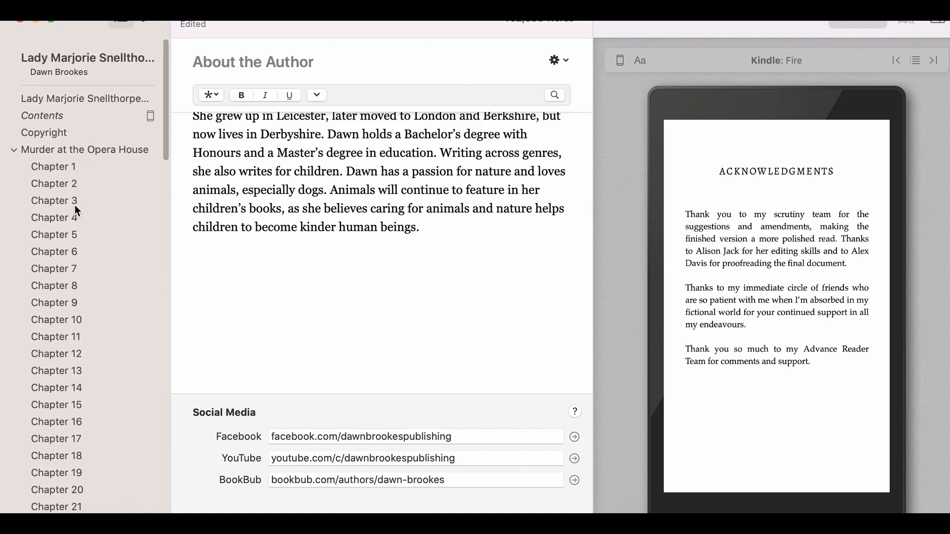
click(81, 150)
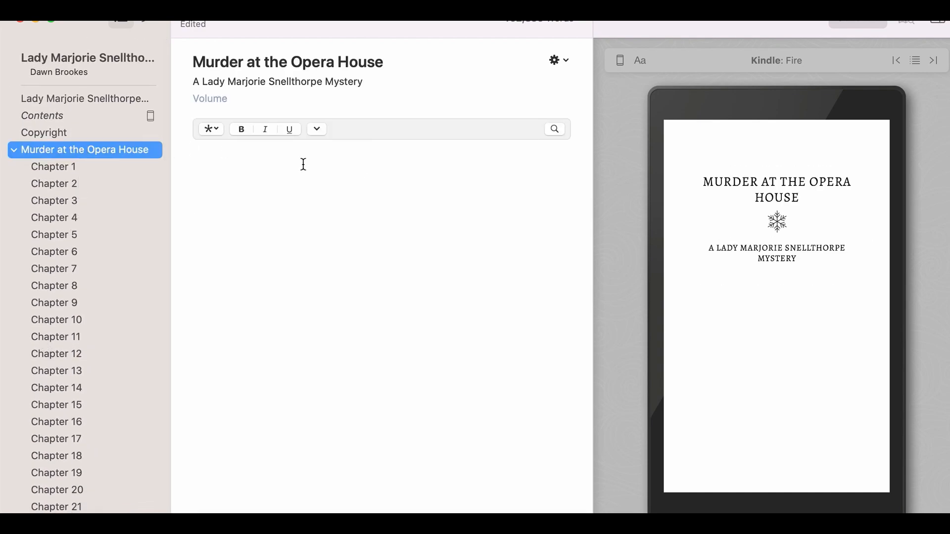
click(365, 82)
text(Book 1)
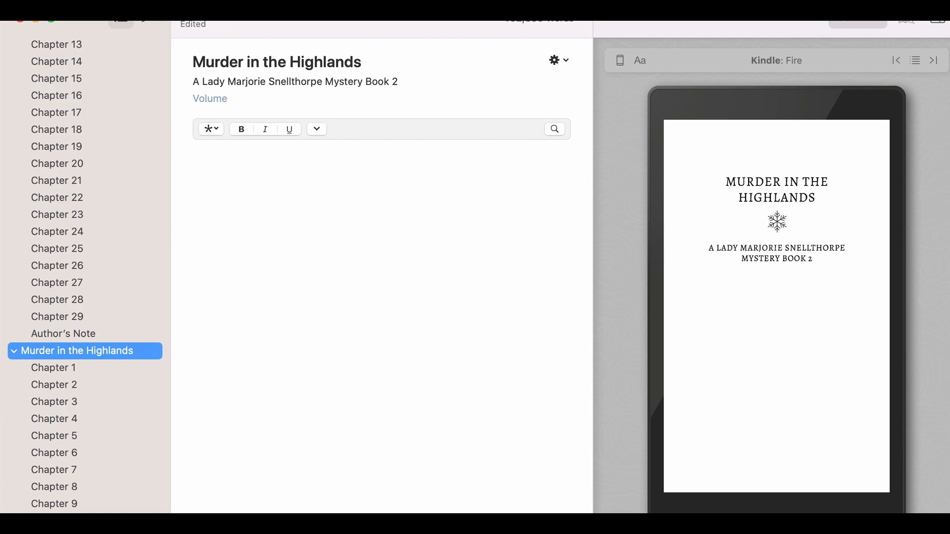
Open the Murder at the Christmas Market volume page.
scroll(64, 417, down, 15)
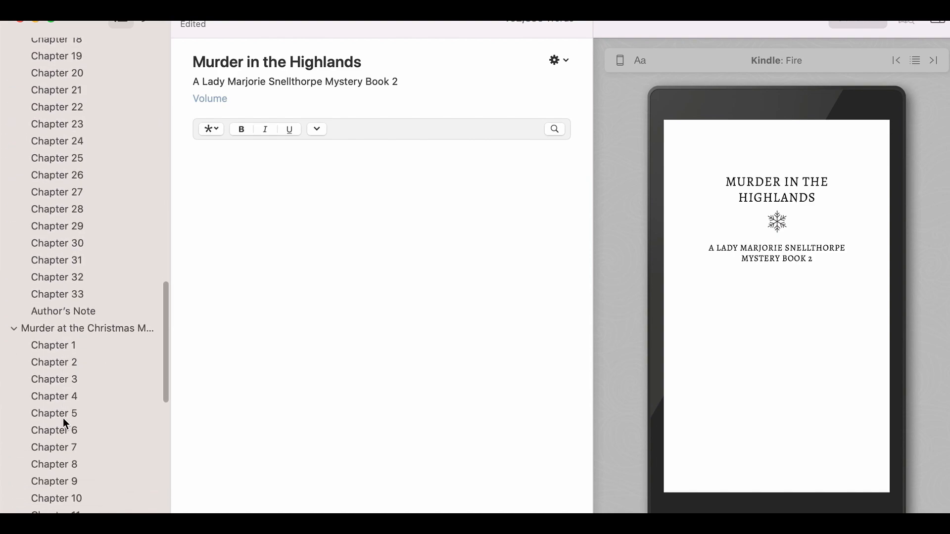
click(74, 292)
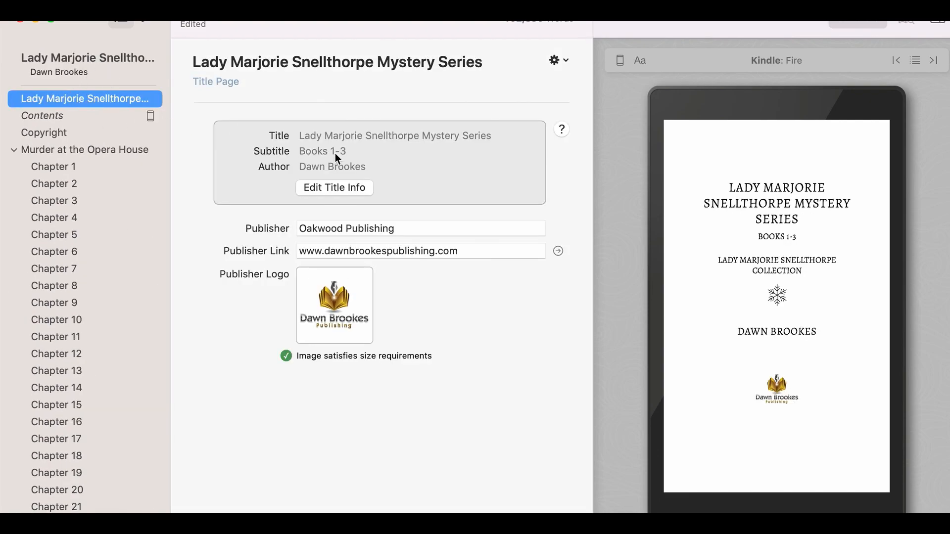
Page through the Kindle preview from the title page past the contents, copyright and first volume page to Chapter 1.
mouse_move(906, 310)
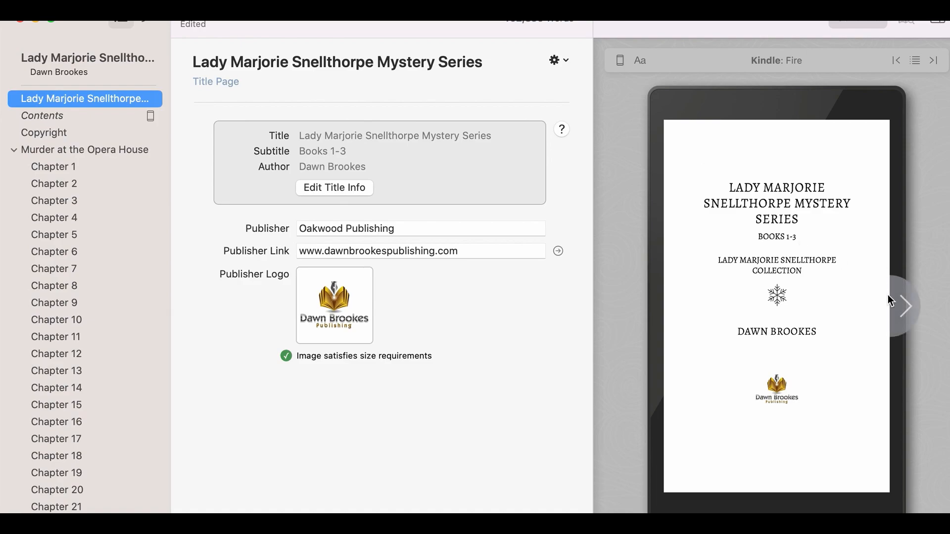
click(907, 316)
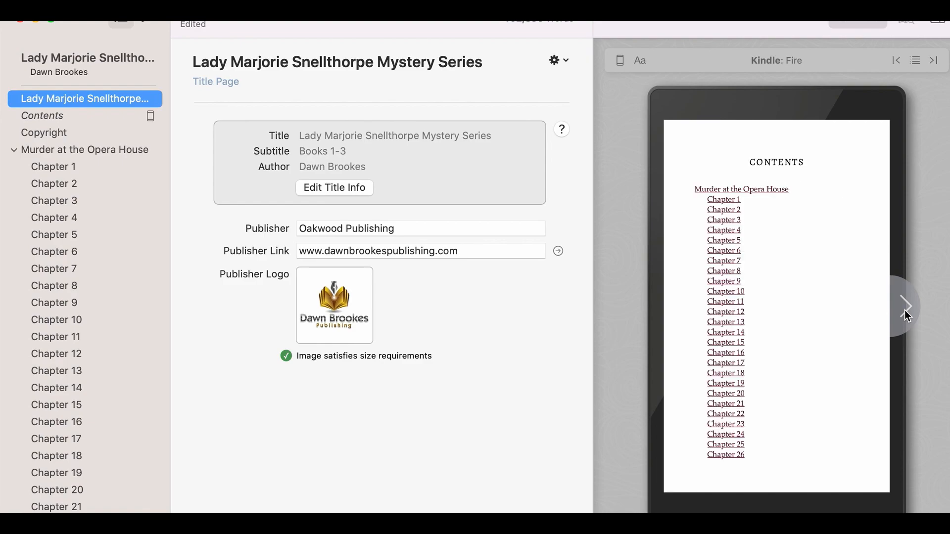
click(907, 316)
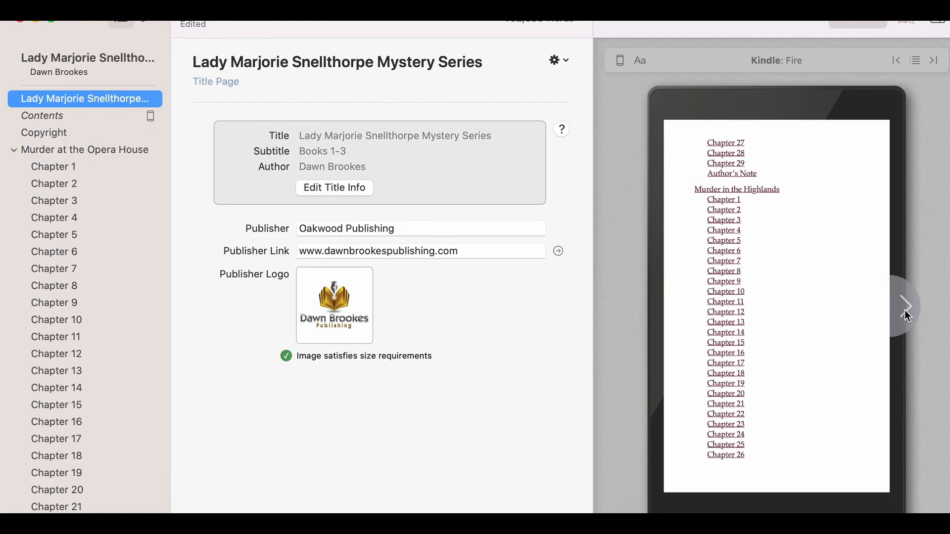
click(907, 317)
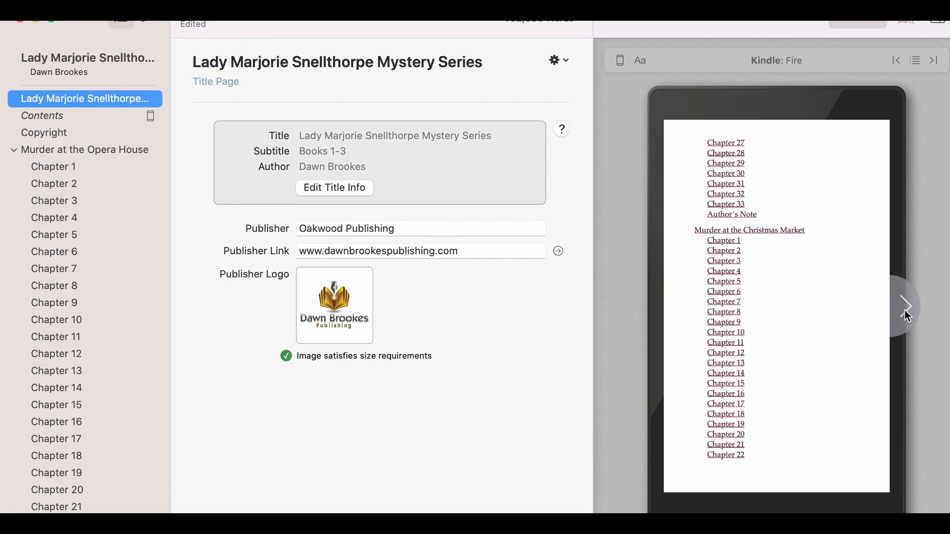
click(907, 317)
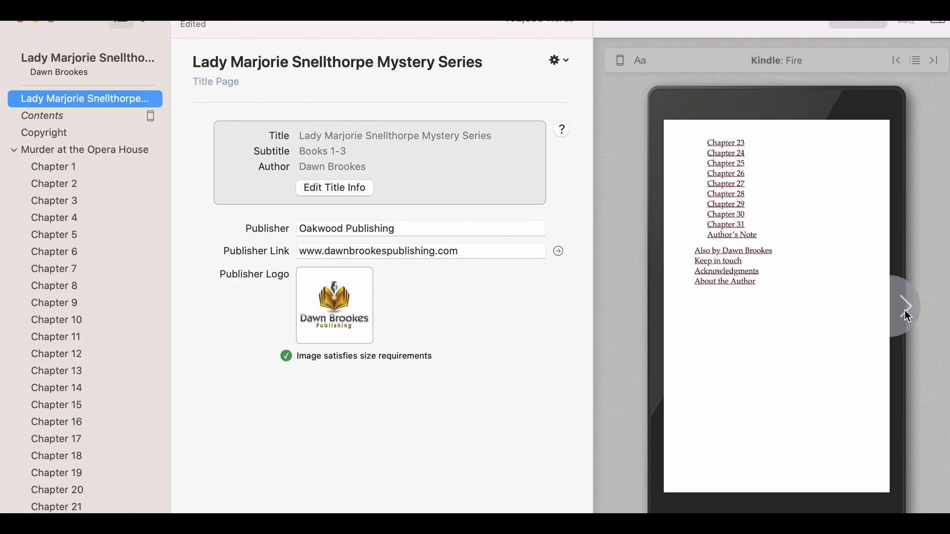
click(907, 317)
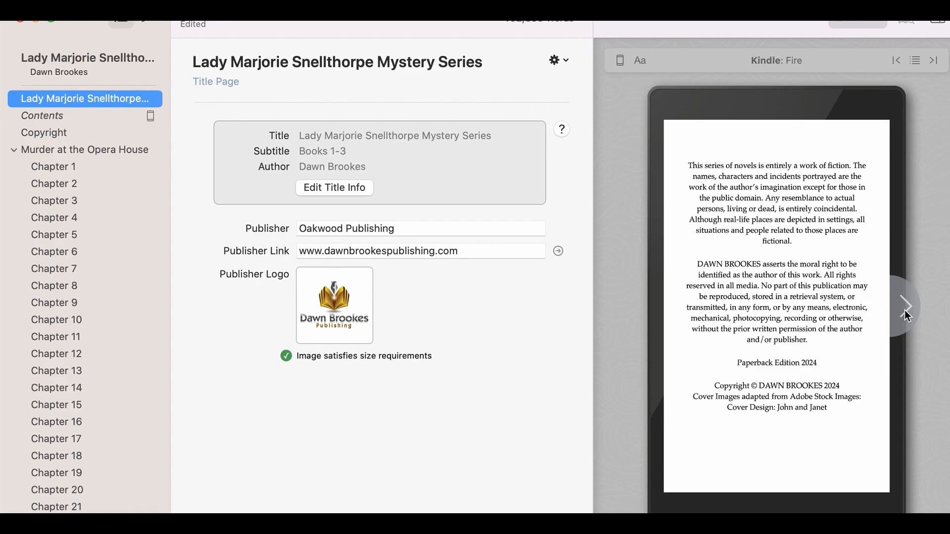
click(908, 317)
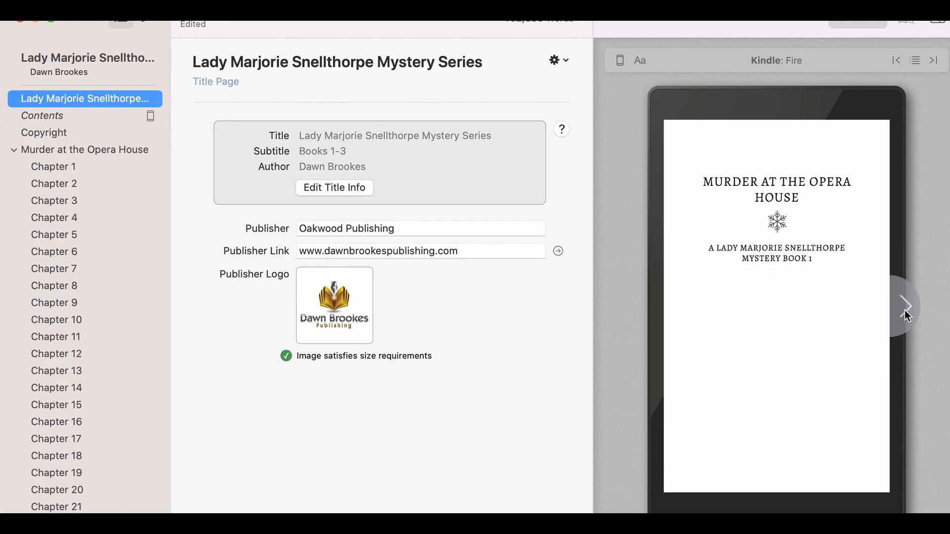
click(907, 316)
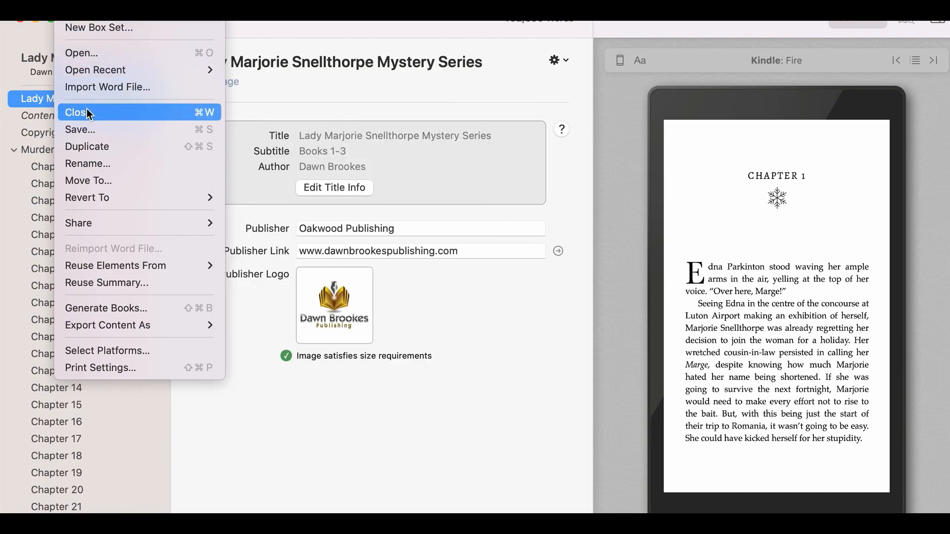
Name the box set file "Lady Marjorie Snellthorpe Mystery Series" and keep it in the Boxset 1 folder.
mouse_move(292, 20)
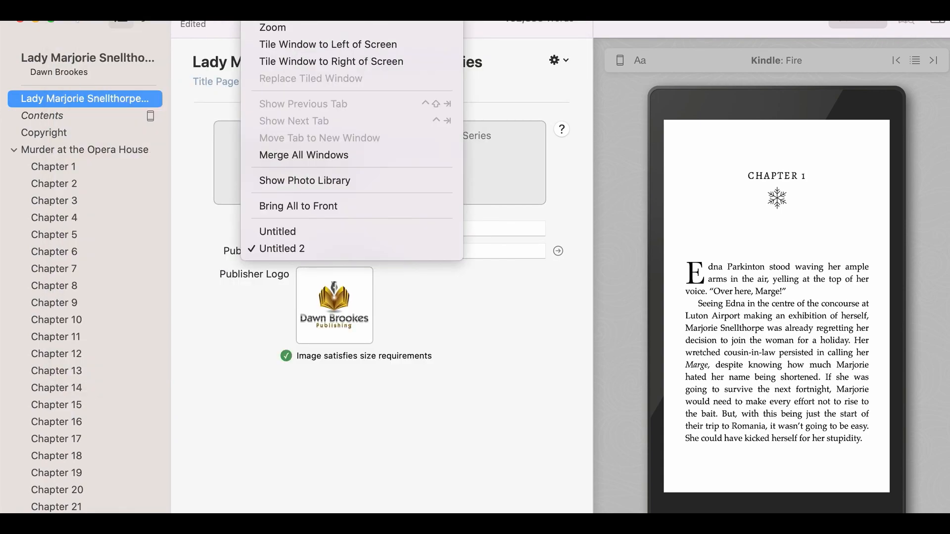
mouse_move(70, 20)
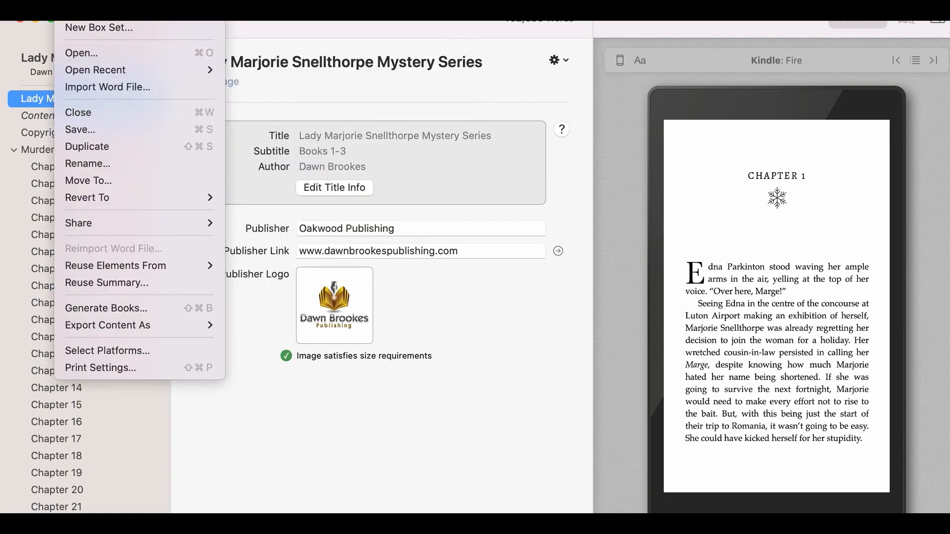
click(88, 163)
text(Lady Marjorie Snellthorpe Mystery Series)
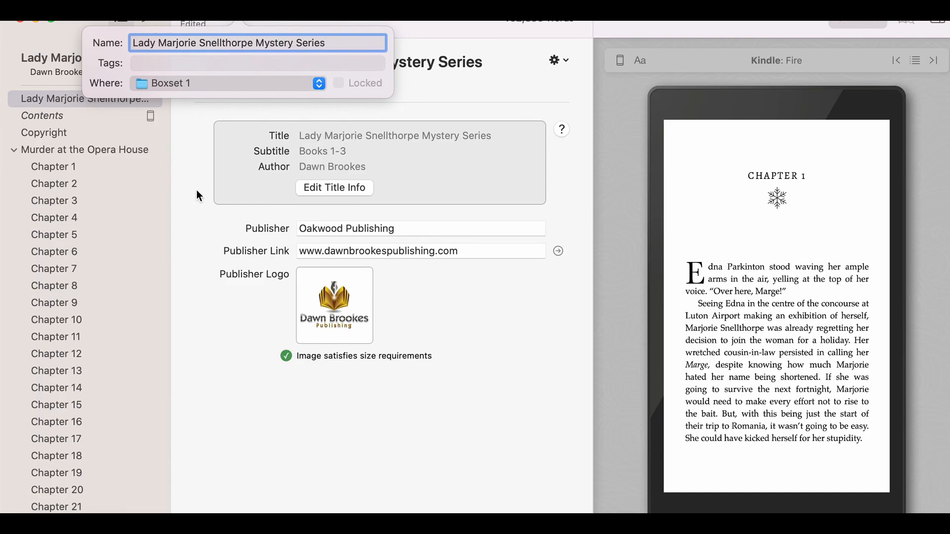
key(Return)
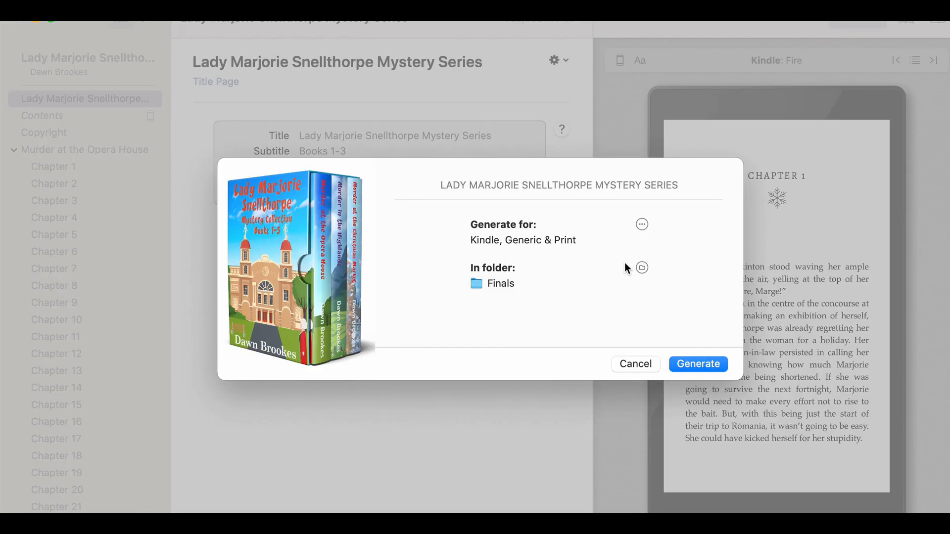
Generate the box set for Kindle, Generic and 6 × 9 in Print into the Boxset 1 folder.
click(565, 227)
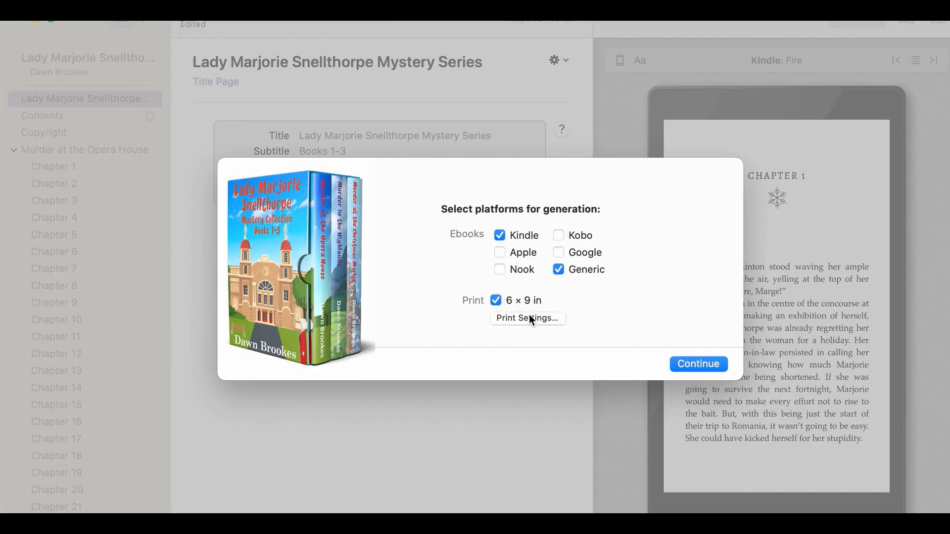
click(695, 364)
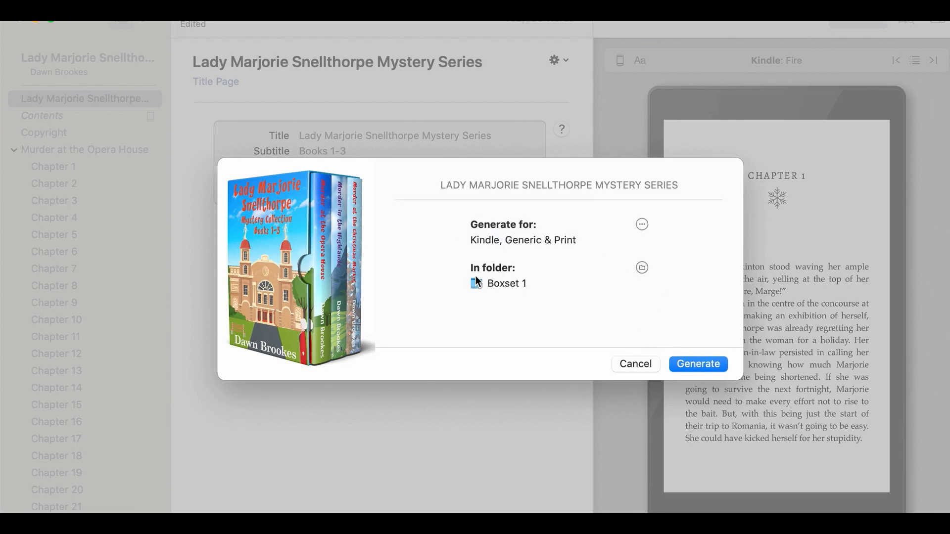
click(708, 364)
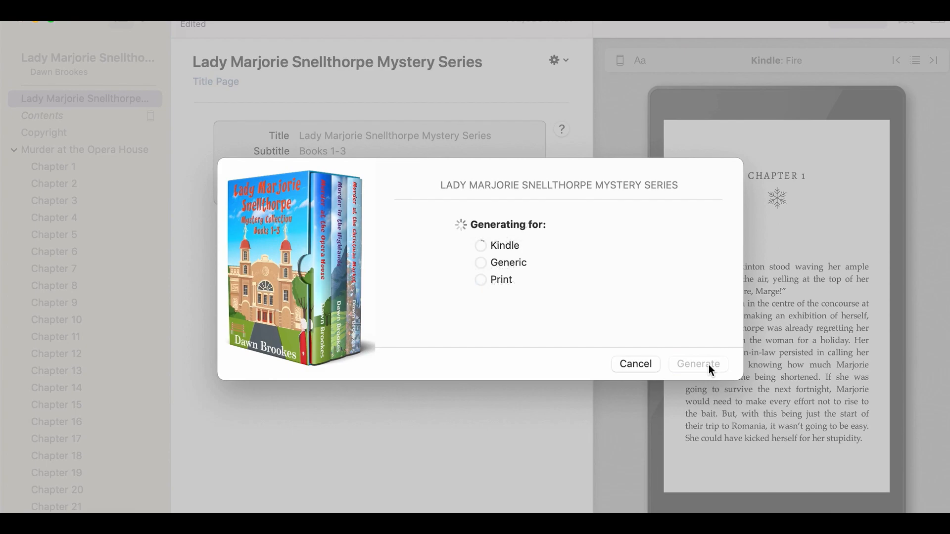